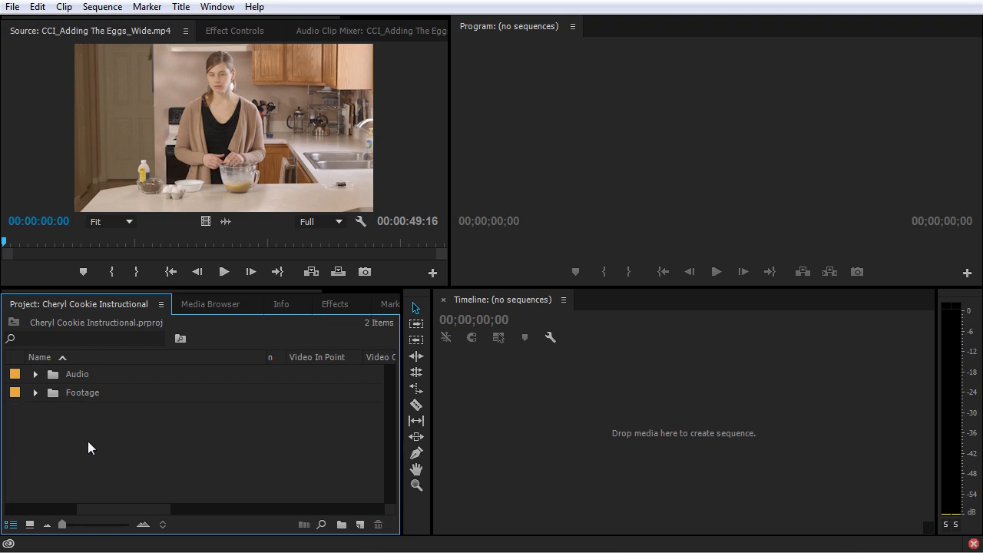
# Delete the Audio bin from the project and expand the Footage bin
pyautogui.click(51, 376)
pyautogui.press('Delete')
pyautogui.click(35, 374)
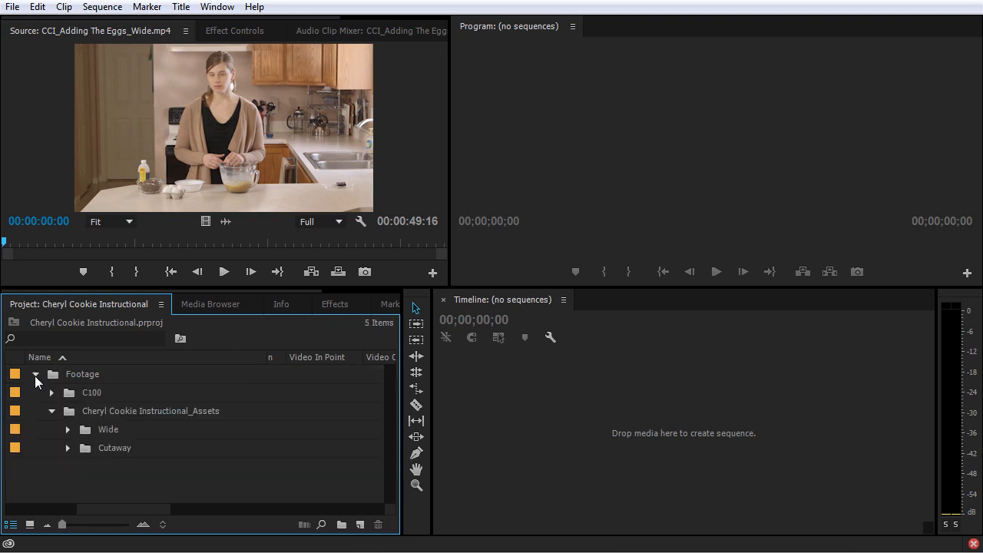
# Move the Instructional_Assets bin out of Footage to the project's top level, and delete the Footage bin
pyautogui.click(69, 415)
pyautogui.moveTo(69, 415); pyautogui.dragTo(52, 487)
pyautogui.click(58, 429)
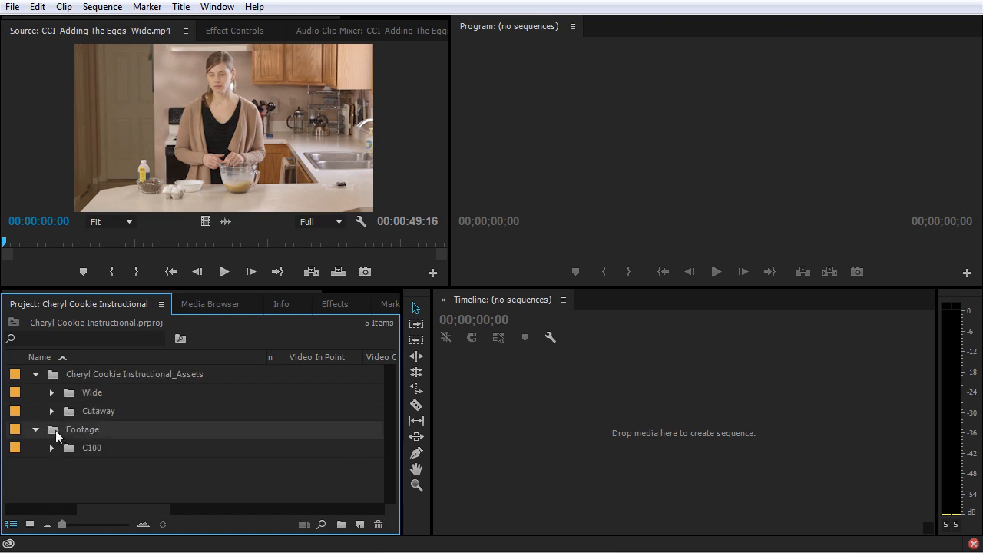
pyautogui.press('Delete')
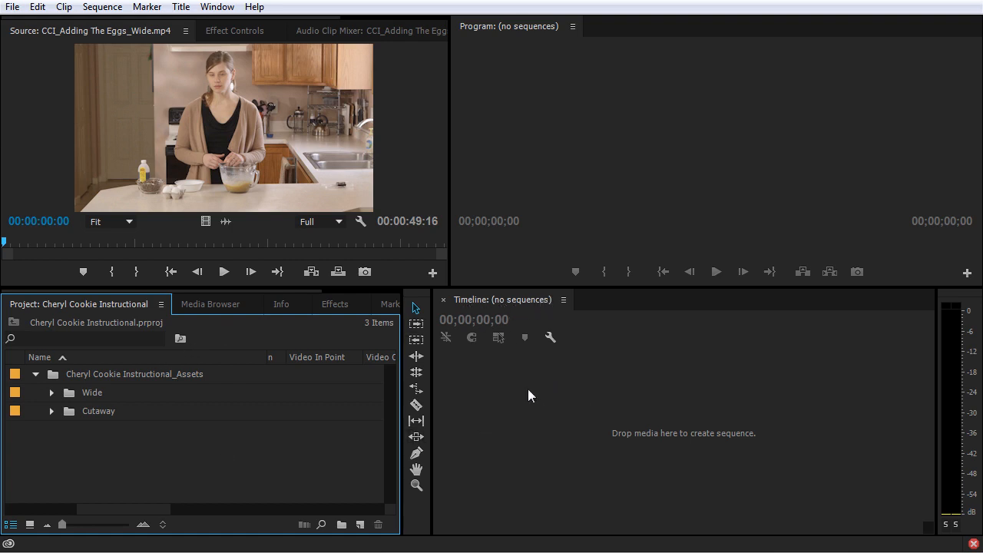
# Create a sequence in the empty timeline from the CCI_Intro_Wide.mp4 clip in the Wide bin
pyautogui.click(478, 411)
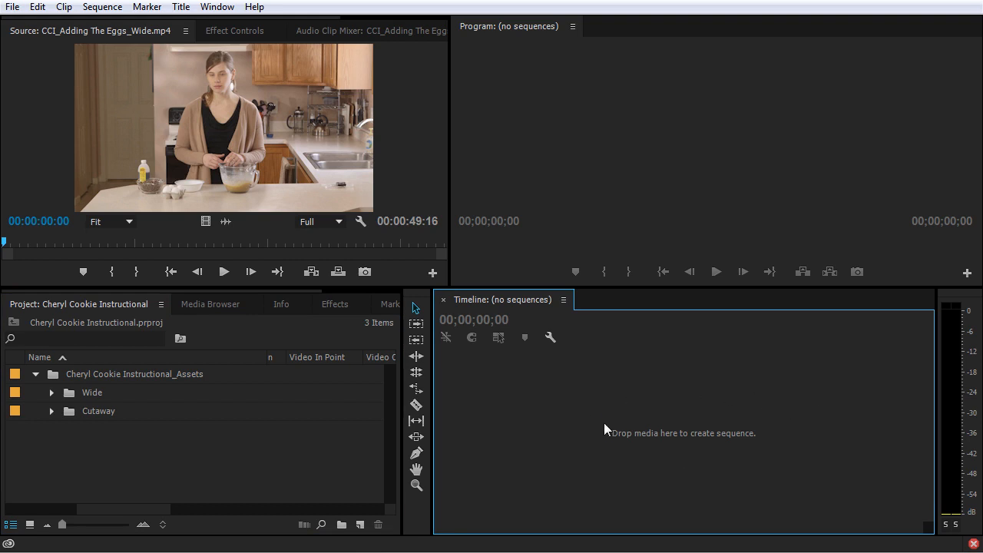
pyautogui.click(52, 392)
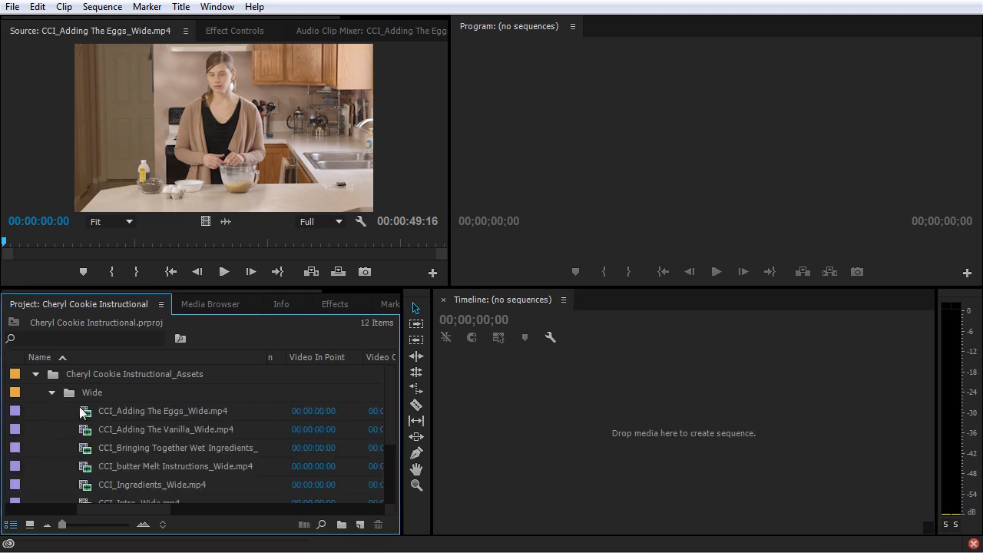
pyautogui.scroll(-3, 100, 406)
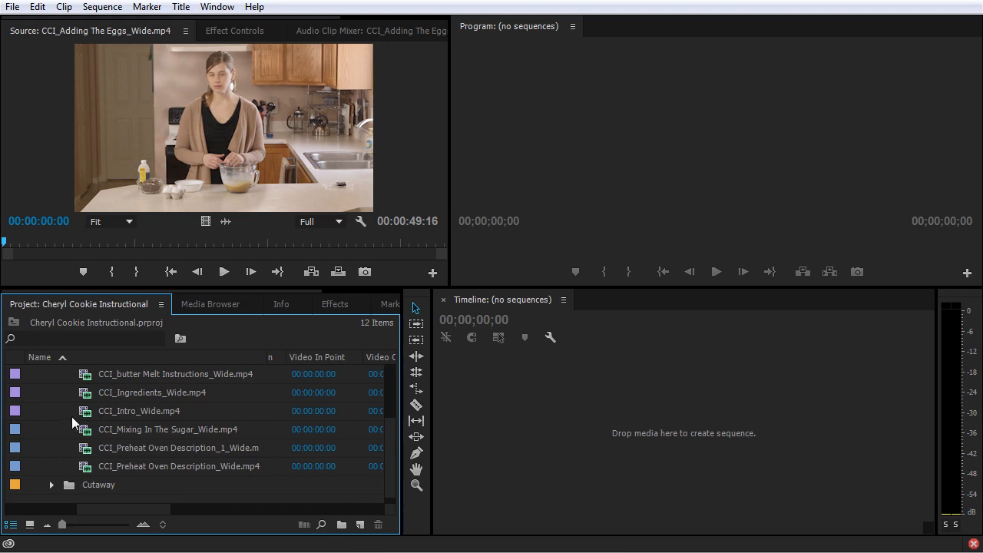
pyautogui.click(84, 415)
pyautogui.moveTo(85, 414); pyautogui.dragTo(685, 431)
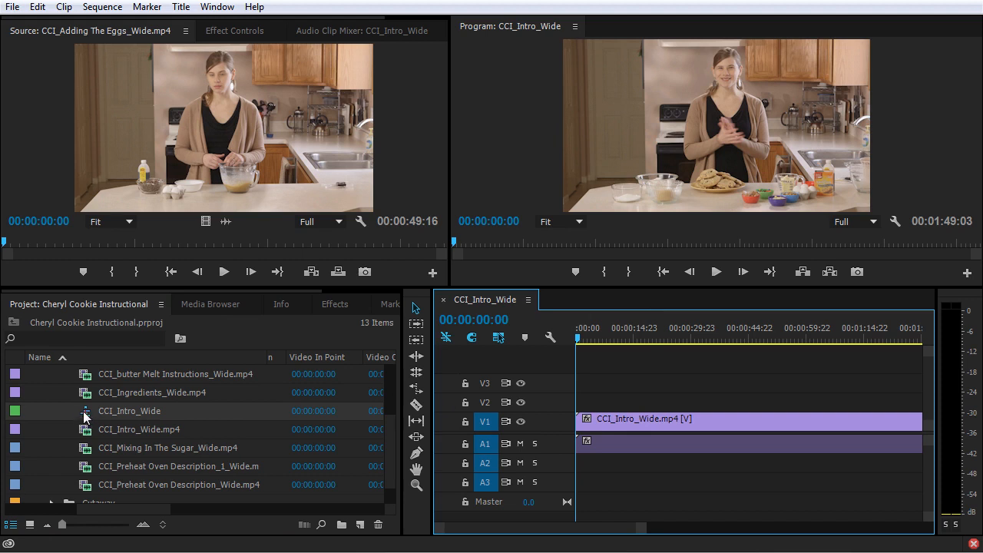
pyautogui.moveTo(85, 415)
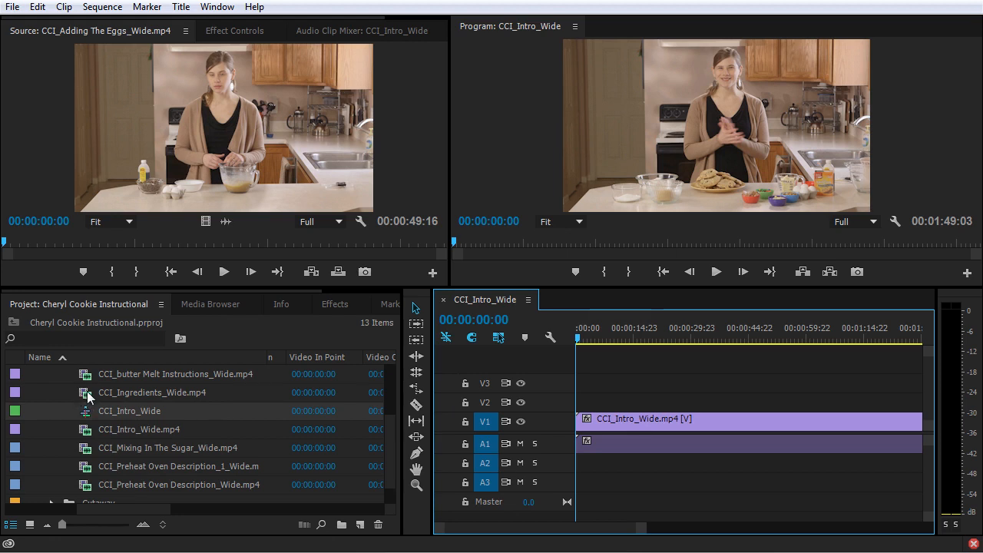
pyautogui.moveTo(128, 391); pyautogui.dragTo(208, 394)
pyautogui.click(148, 393)
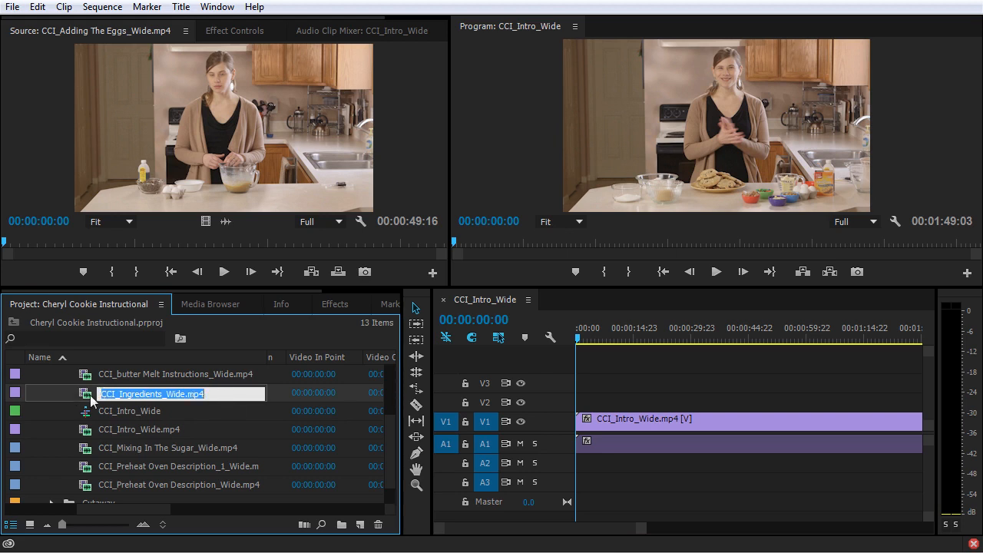
pyautogui.press('Return')
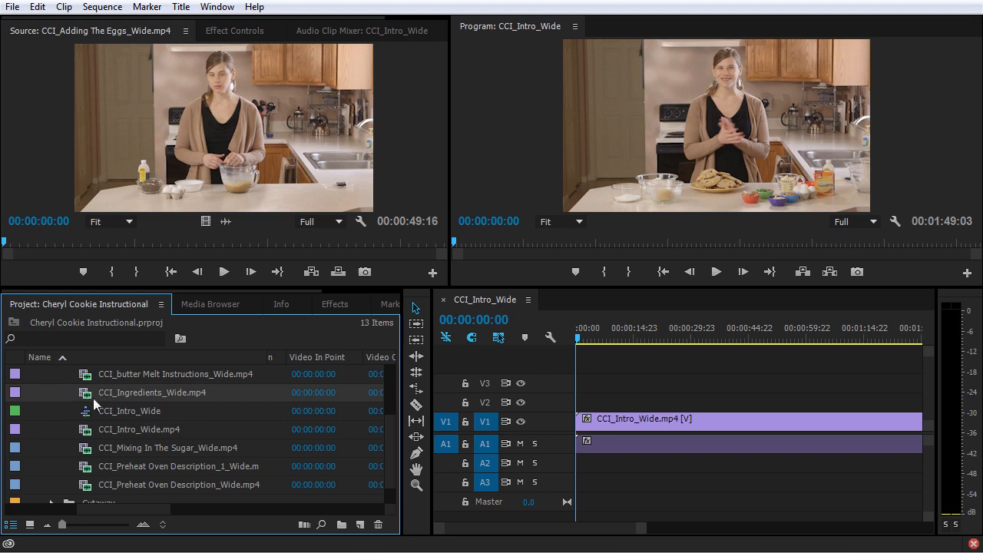
# Zoom out the timeline to show the whole CCI_Intro_Wide.mp4 clip and select it
pyautogui.click(557, 367)
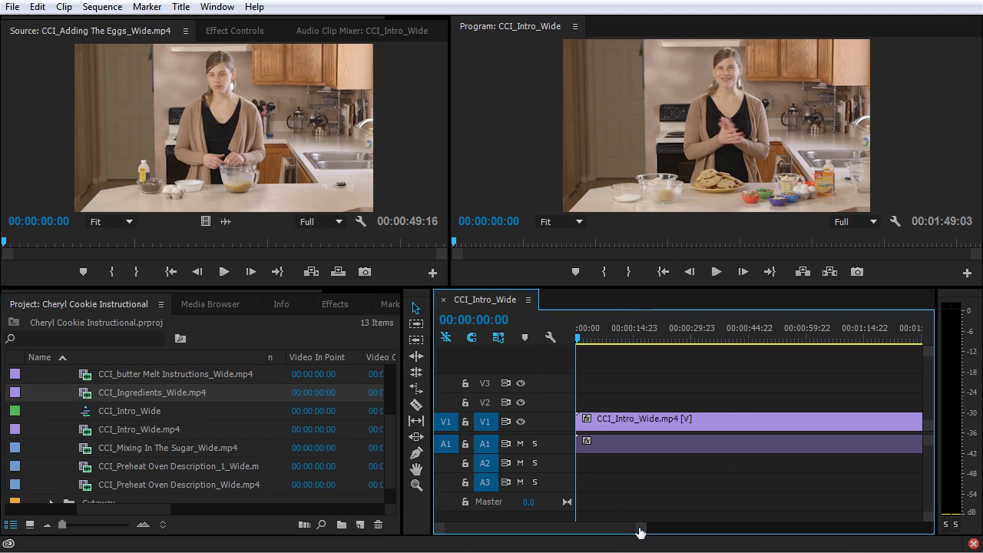
pyautogui.moveTo(637, 530); pyautogui.dragTo(807, 536)
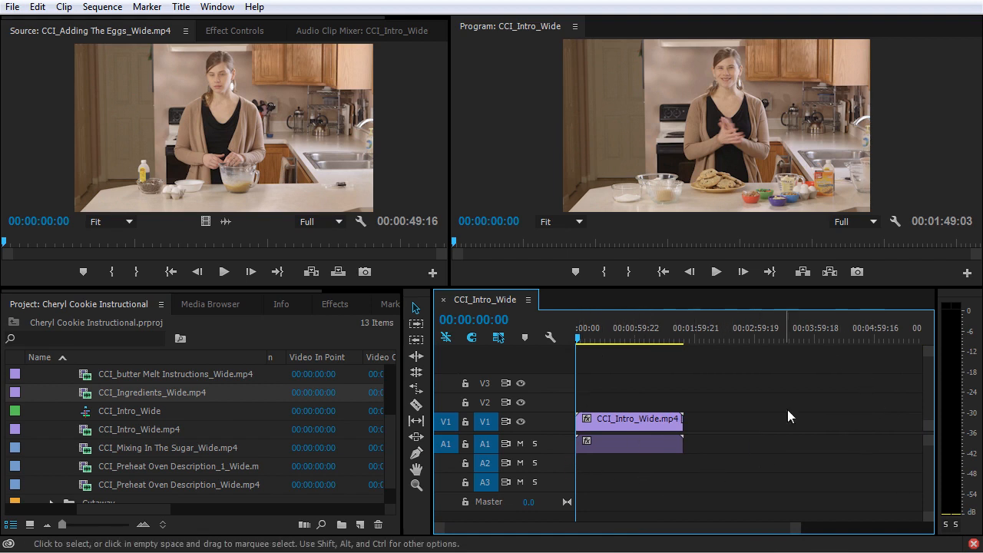
pyautogui.click(645, 418)
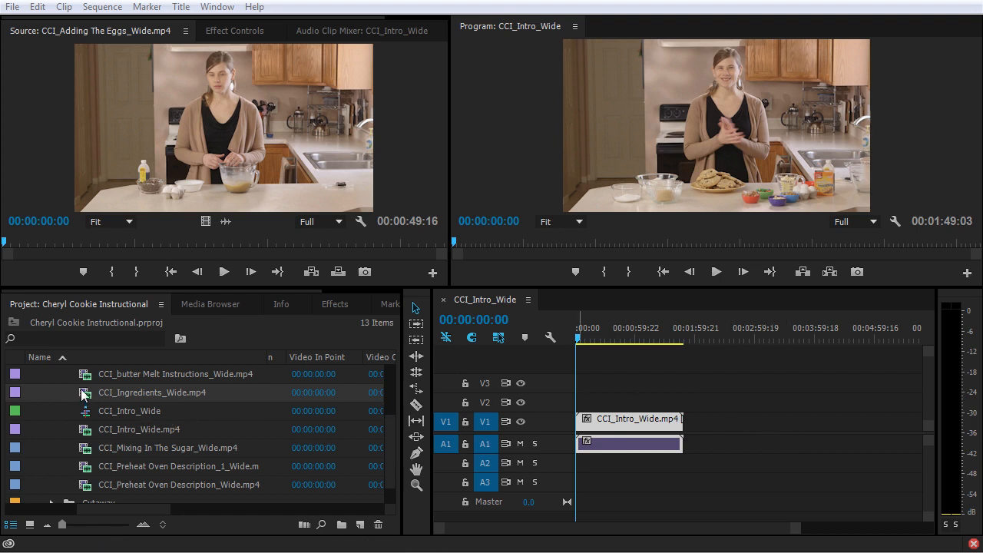
# Create a new sequence from the CCI_Mixing In The Sugar_Wide.mp4 clip and collapse the Wide bin
pyautogui.scroll(-1, 83, 415)
pyautogui.moveTo(83, 434); pyautogui.dragTo(362, 526)
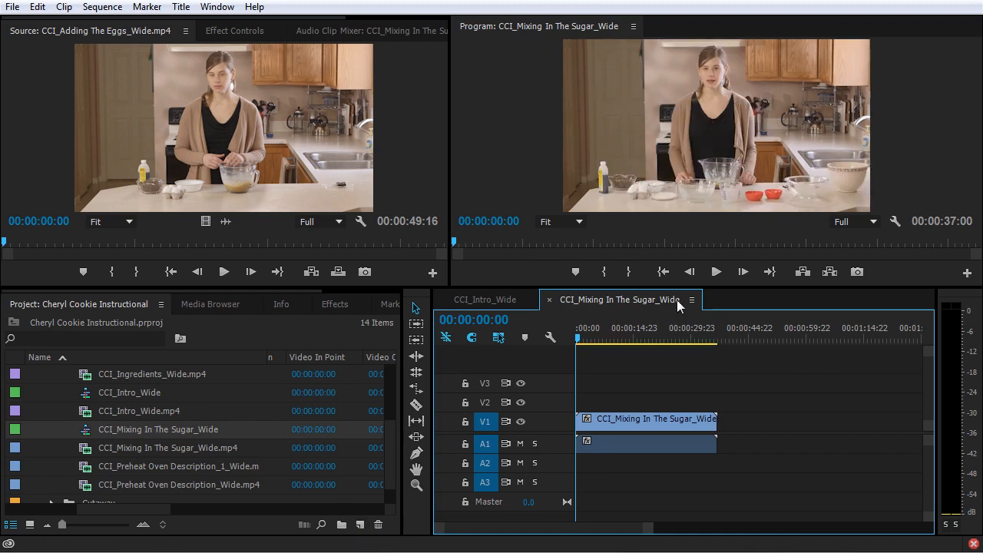
pyautogui.scroll(3, 48, 410)
pyautogui.click(52, 393)
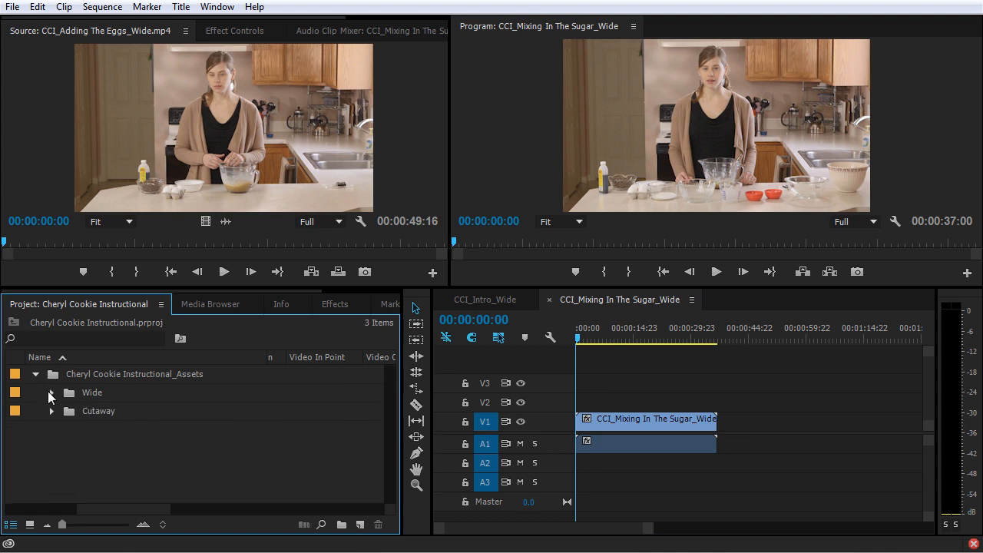
pyautogui.rightClick(174, 439)
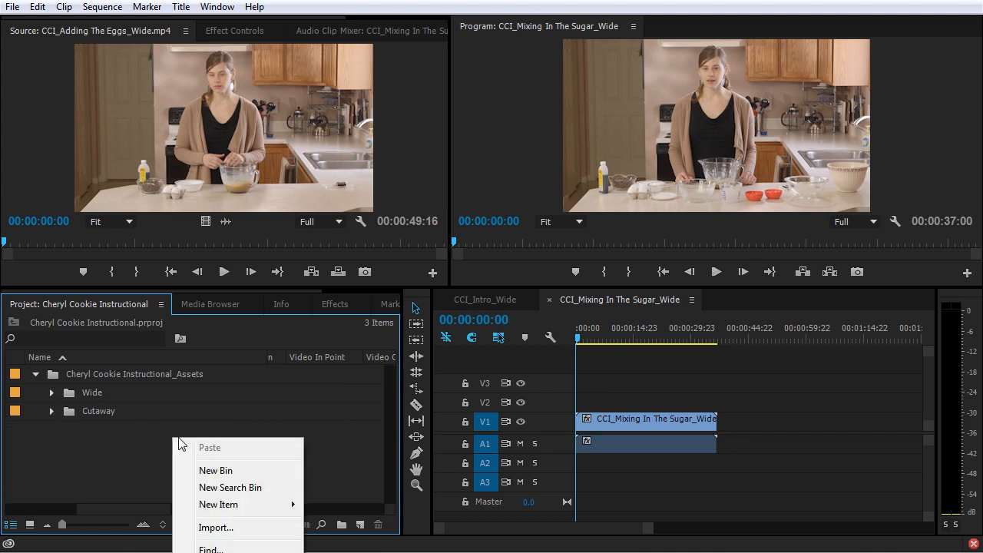
pyautogui.moveTo(246, 507)
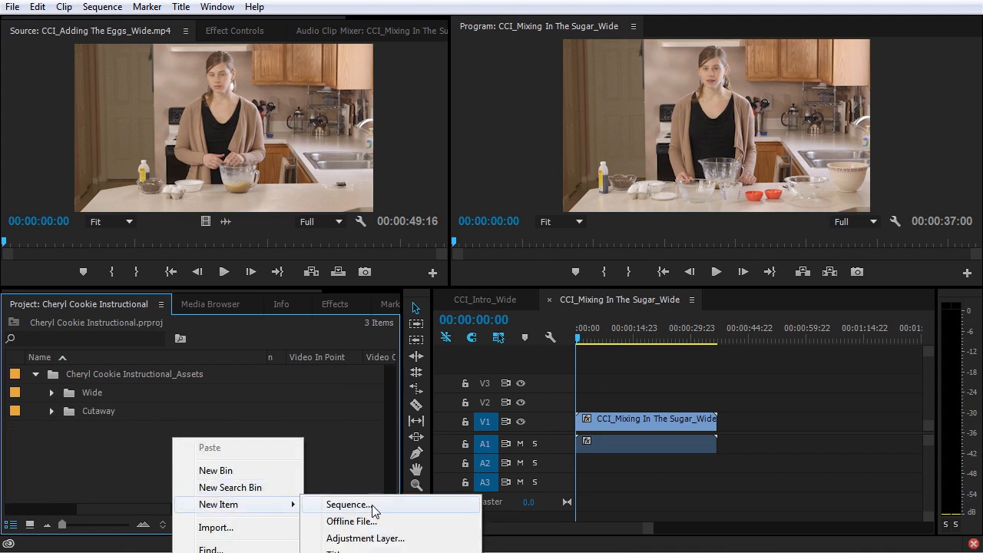
pyautogui.click(373, 505)
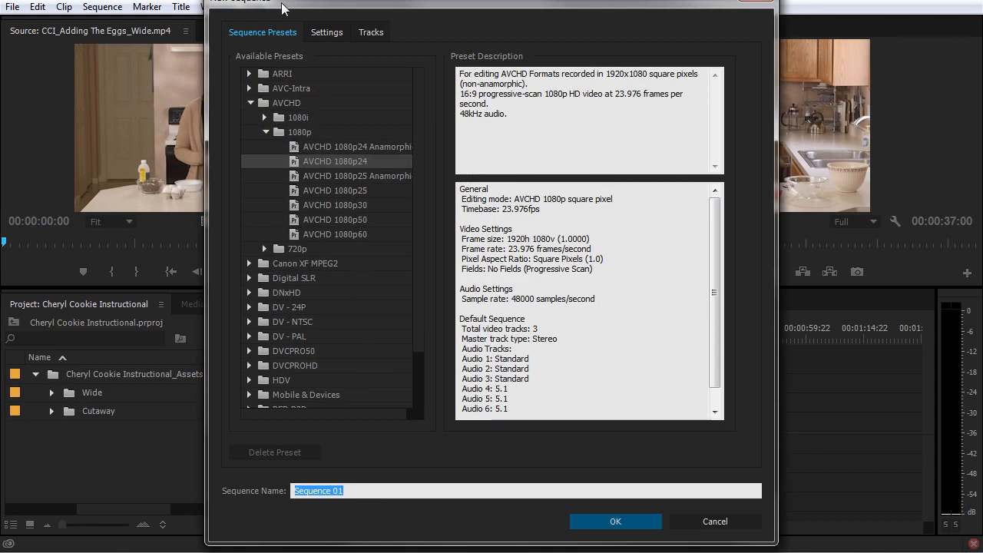
pyautogui.click(724, 522)
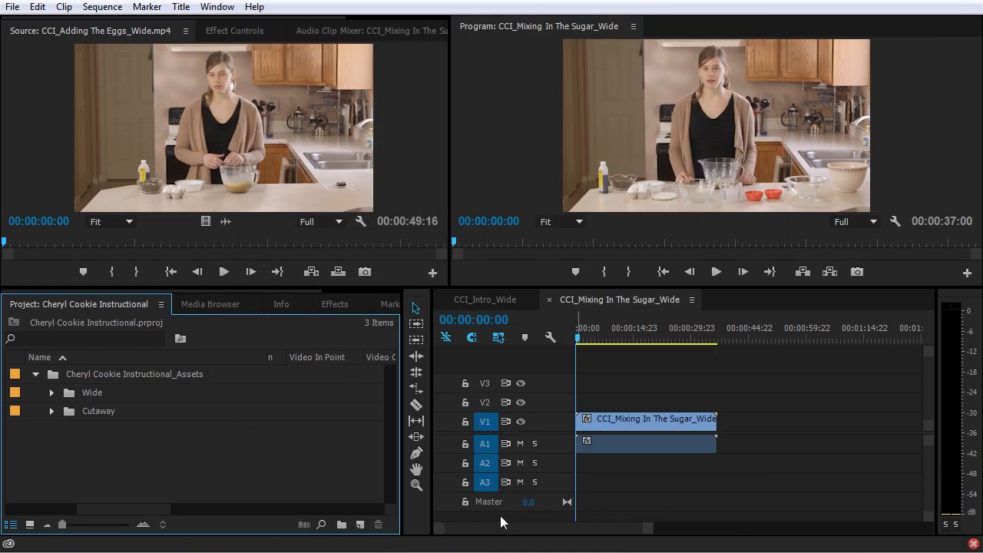
pyautogui.click(360, 524)
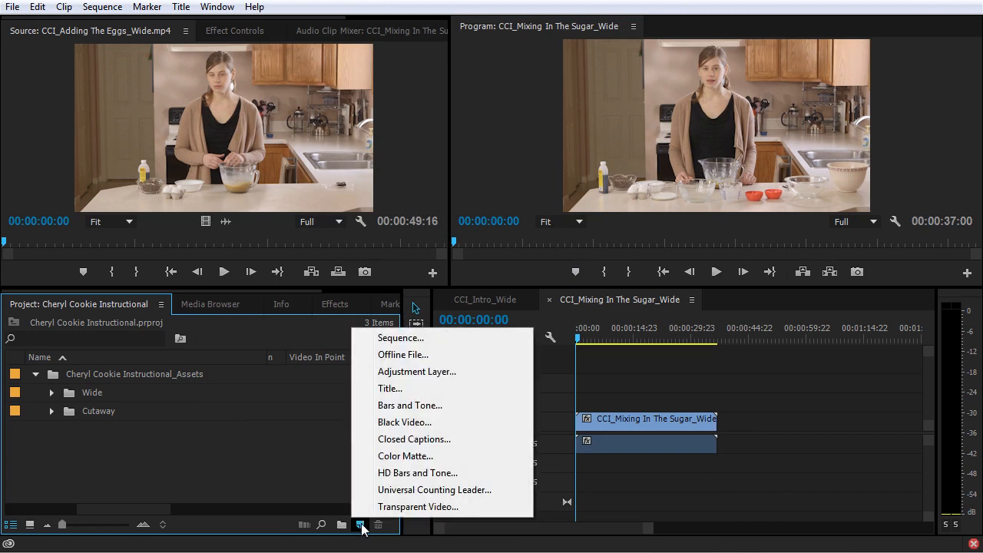
pyautogui.click(402, 339)
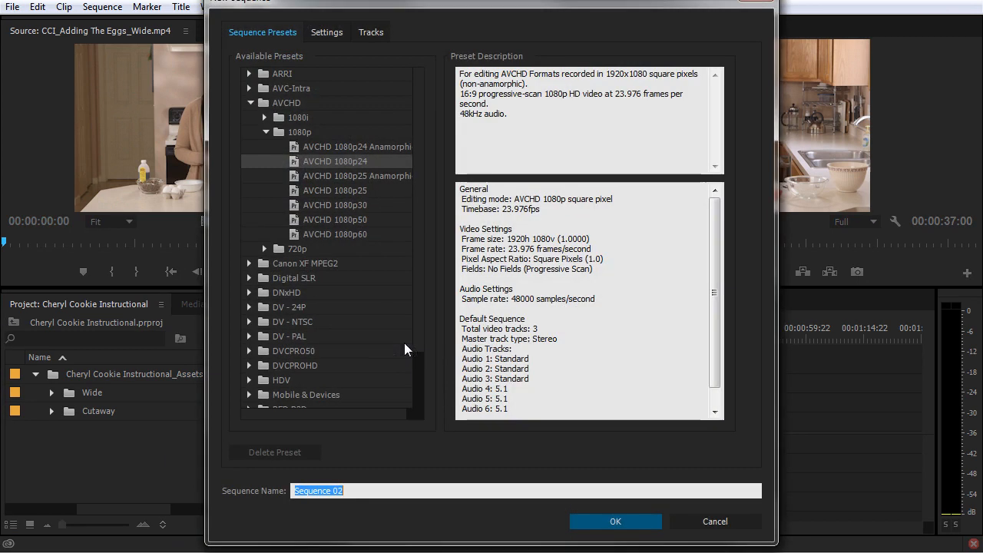
pyautogui.click(726, 522)
# Open the New Sequence dialog and examine the AVCHD 1080p24 preset's description, especially its default audio tracks
pyautogui.click(13, 8)
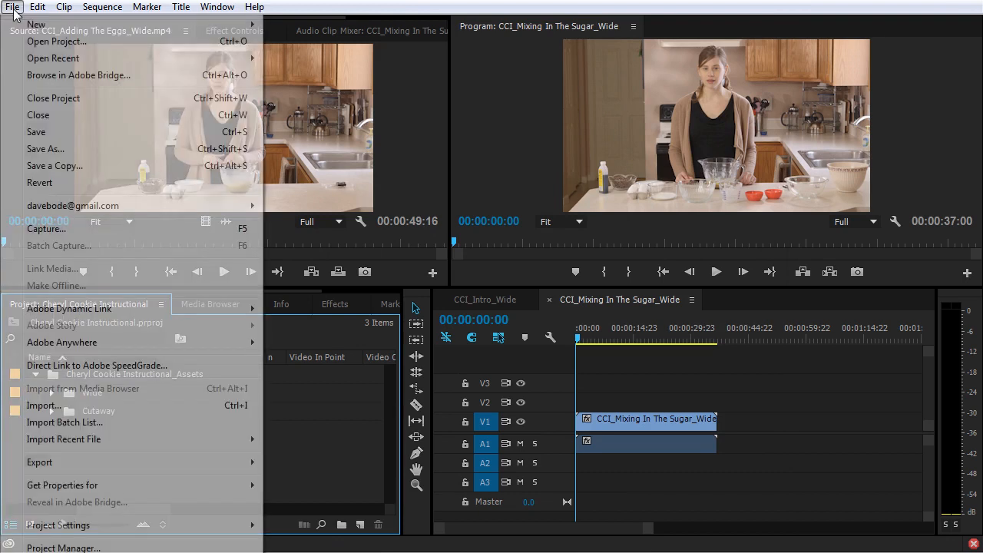
pyautogui.moveTo(81, 24)
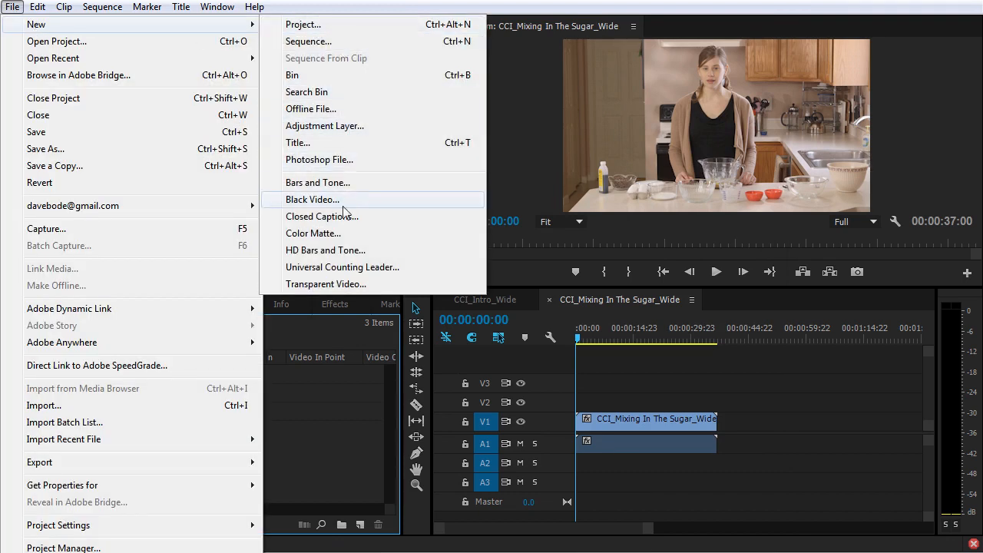
pyautogui.click(359, 44)
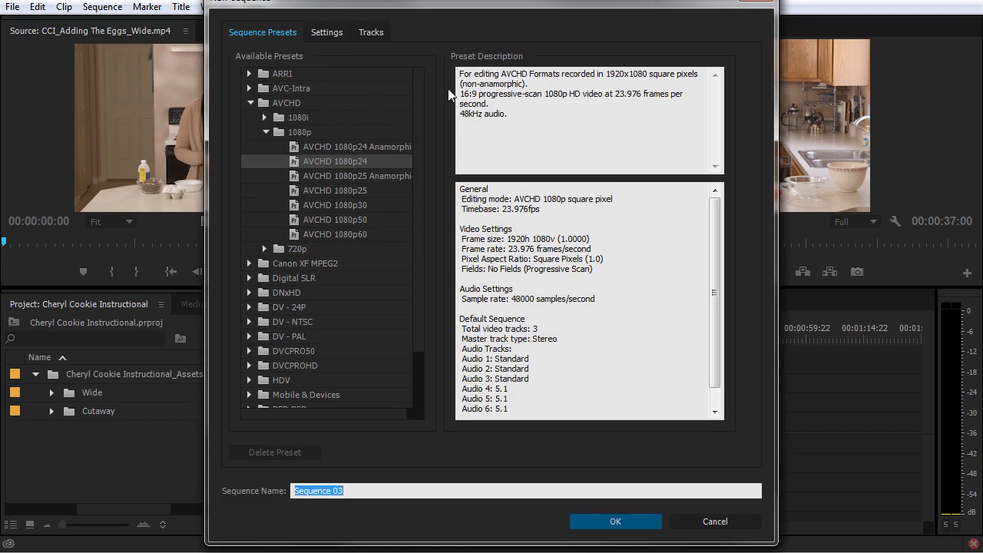
pyautogui.moveTo(422, 91)
pyautogui.mouseDown()
pyautogui.moveTo(428, 109)
pyautogui.moveTo(421, 86)
pyautogui.mouseUp()
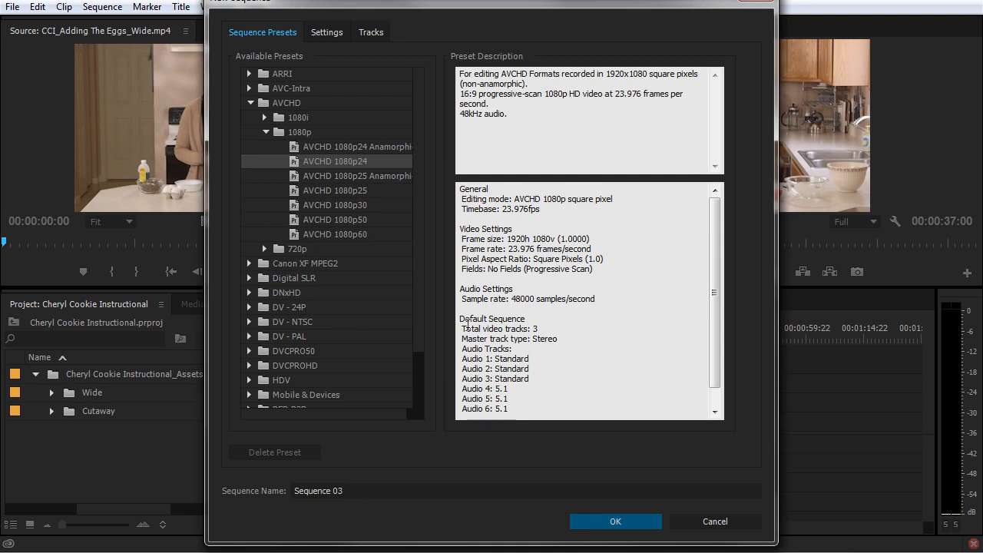
pyautogui.moveTo(463, 350); pyautogui.dragTo(548, 384)
pyautogui.click(549, 399)
pyautogui.moveTo(463, 356); pyautogui.dragTo(549, 372)
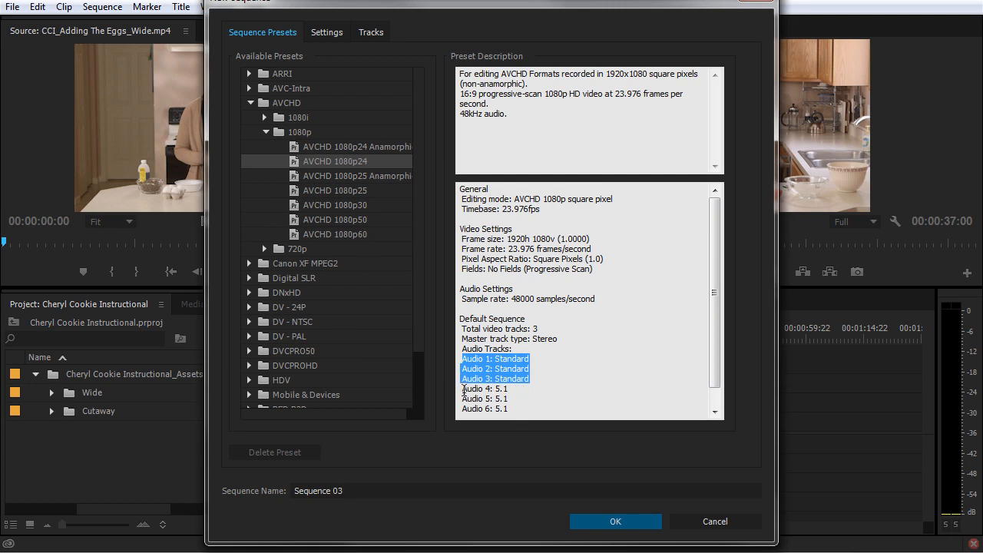
pyautogui.moveTo(463, 391); pyautogui.dragTo(533, 404)
pyautogui.scroll(-1, 577, 398)
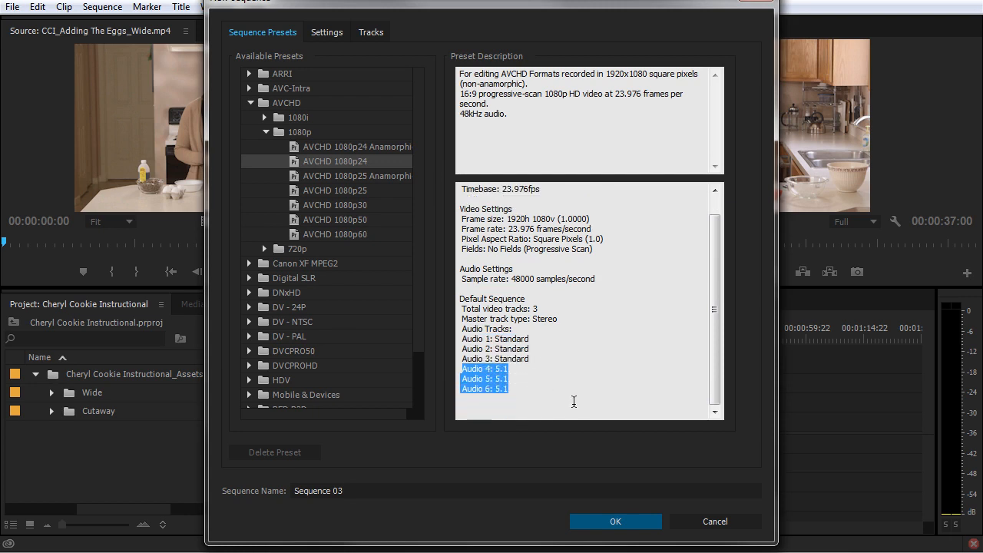
pyautogui.scroll(1, 569, 395)
pyautogui.click(568, 394)
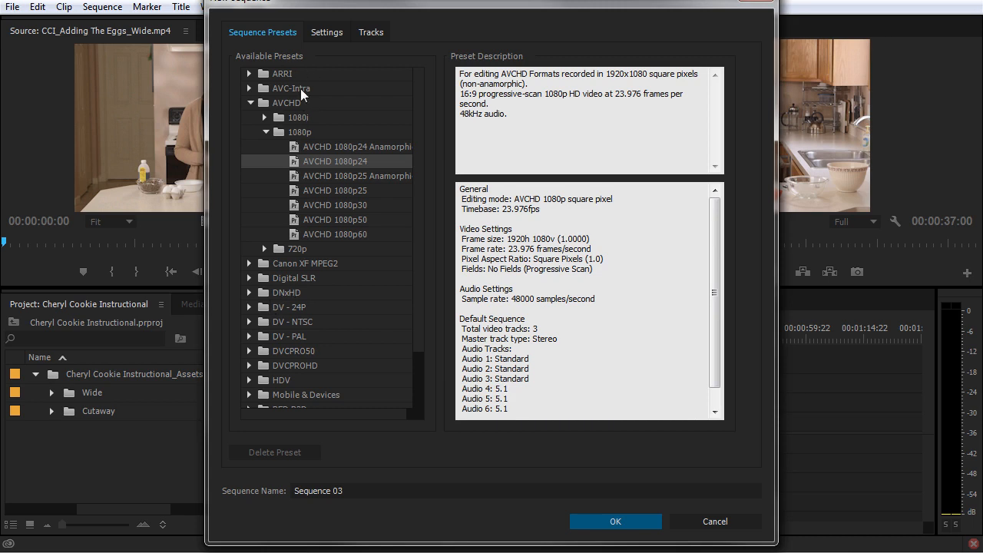
# Review the new sequence's video and audio settings and its track setup, and leave without creating it
pyautogui.click(322, 35)
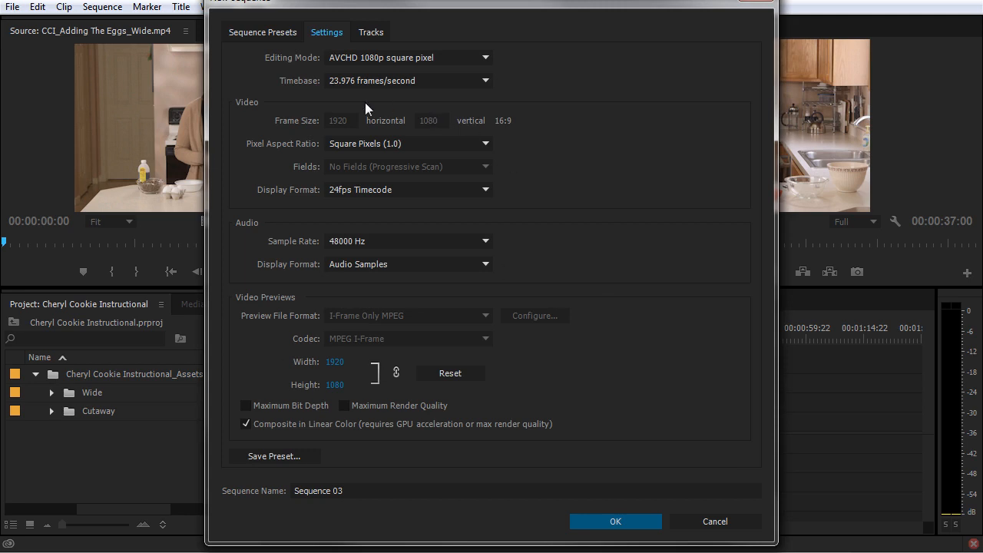
pyautogui.click(364, 34)
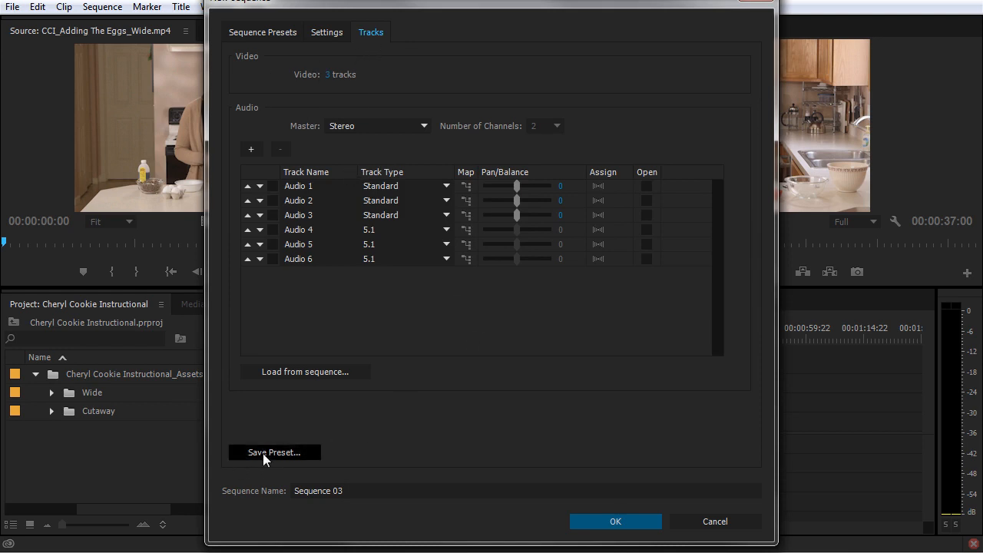
pyautogui.click(726, 523)
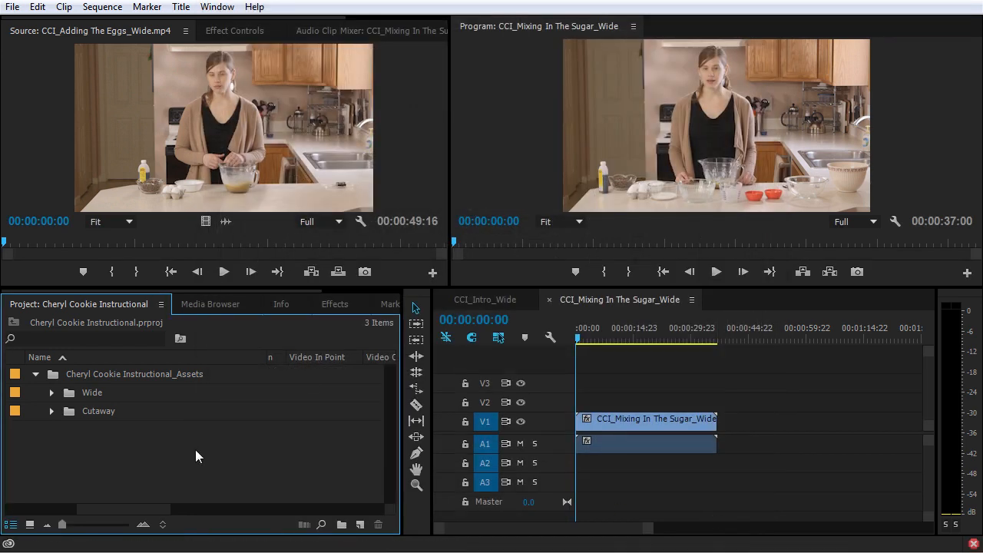
# Expand the Wide bin and review the Sequence Settings of the CCI_Mixing In The Sugar_Wide sequence
pyautogui.click(52, 393)
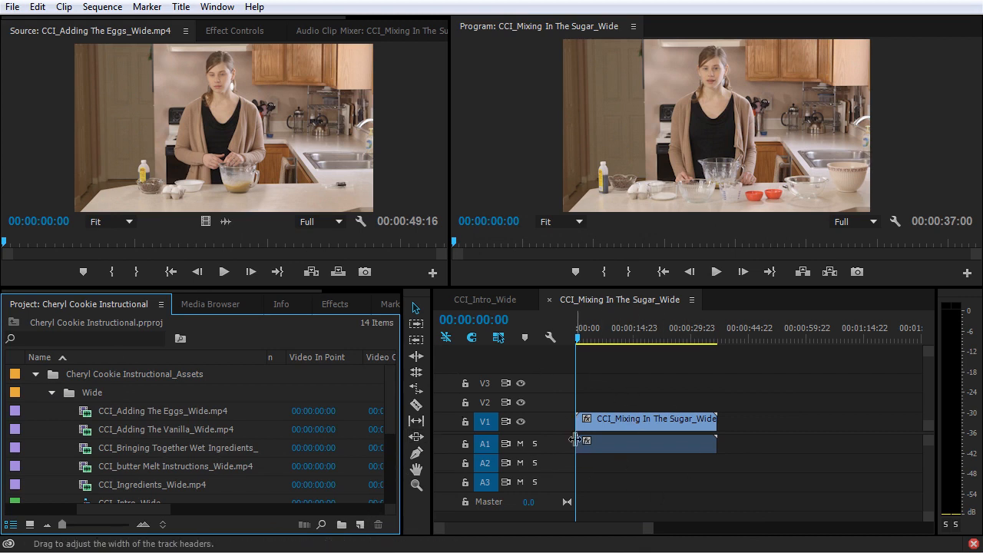
pyautogui.click(633, 396)
pyautogui.click(102, 7)
pyautogui.click(123, 23)
pyautogui.moveTo(449, 29); pyautogui.dragTo(452, 48)
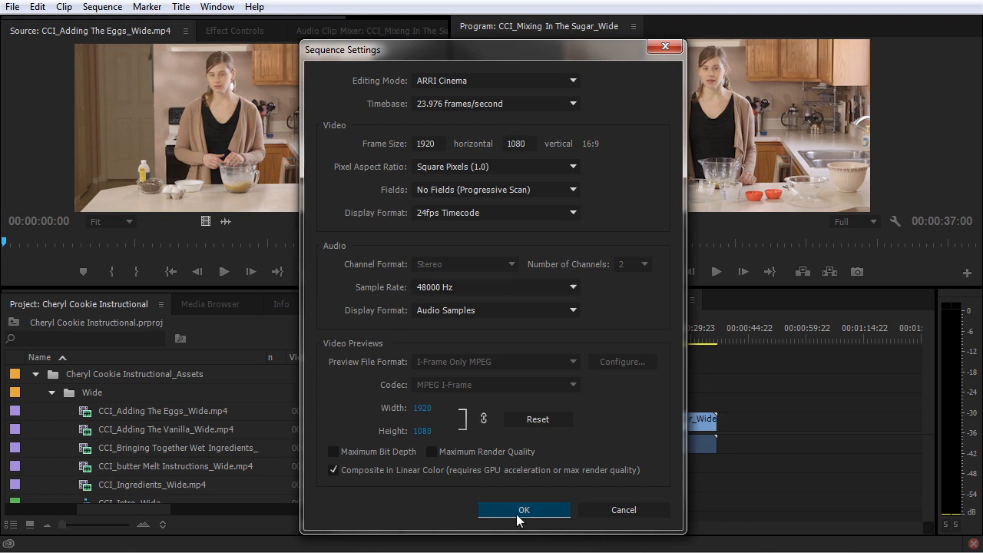
pyautogui.click(560, 513)
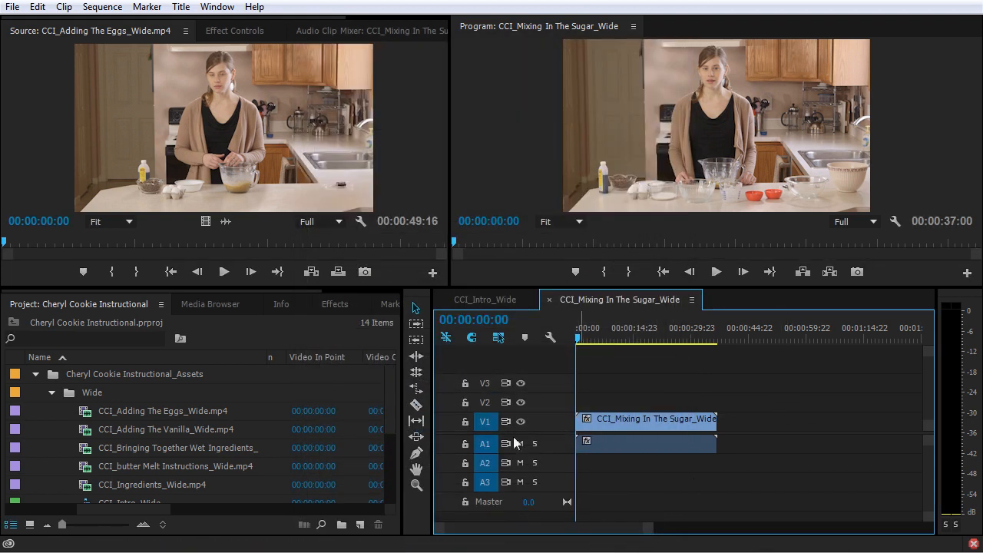
# Delete the CCI_Mixing In The Sugar_Wide sequence from the Wide bin, keeping its source clip
pyautogui.scroll(-3, 230, 458)
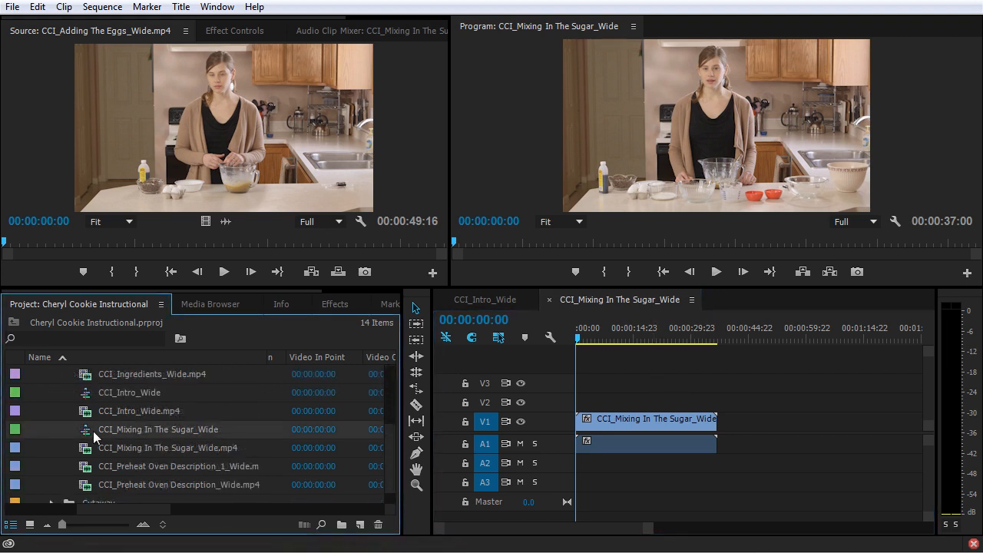
pyautogui.click(94, 436)
pyautogui.press('Delete')
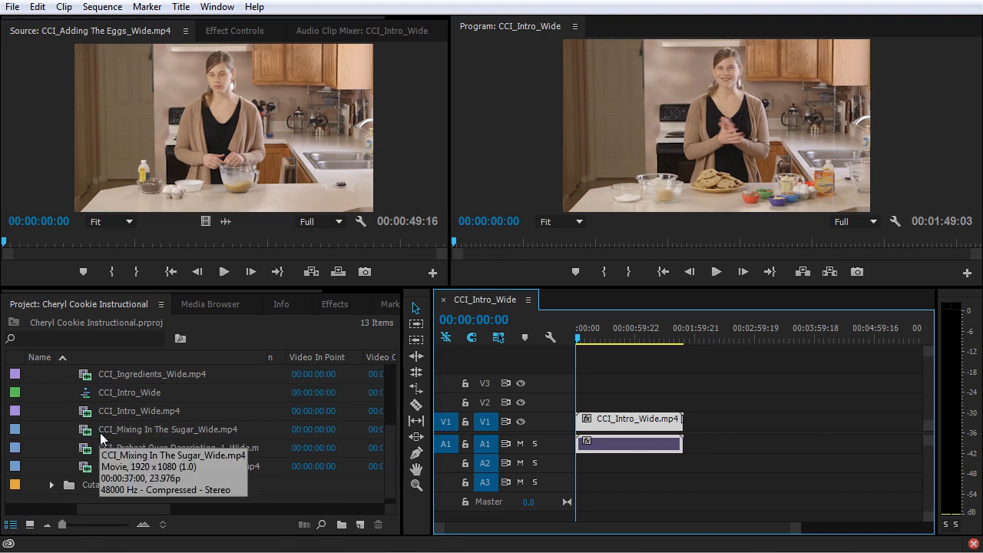
# Move the CCI_Intro_Wide sequence out of the Wide bin to the project's root and collapse the assets bin
pyautogui.click(86, 395)
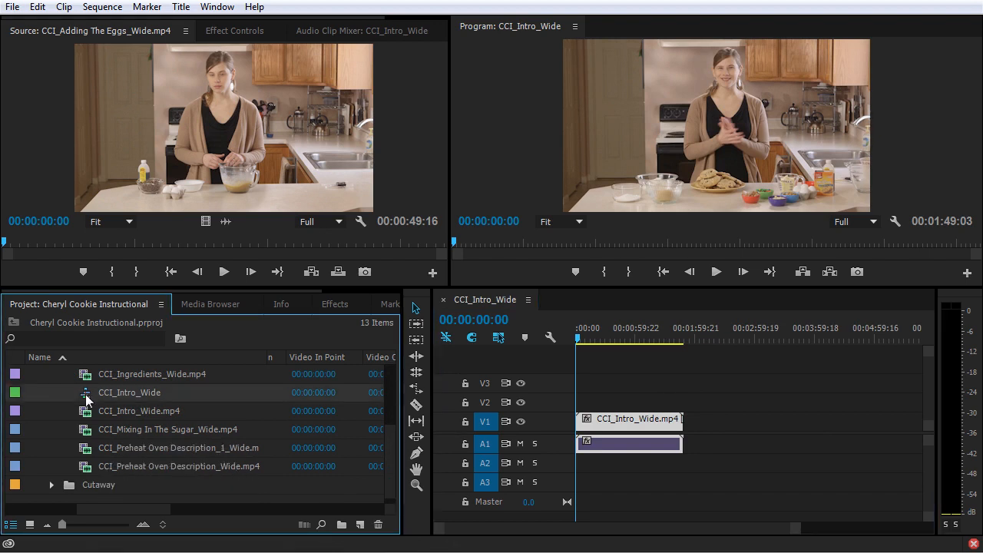
pyautogui.moveTo(86, 399); pyautogui.dragTo(72, 498)
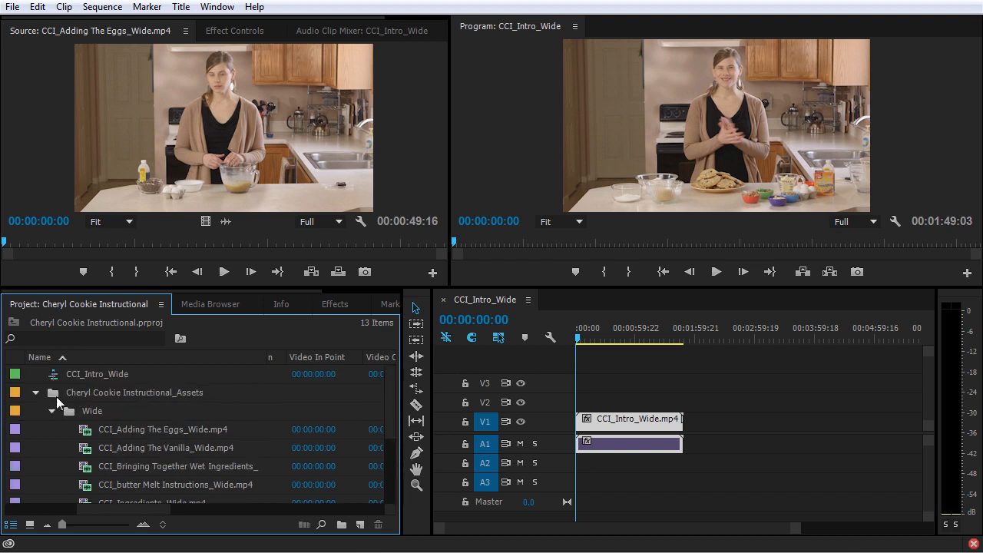
pyautogui.click(36, 393)
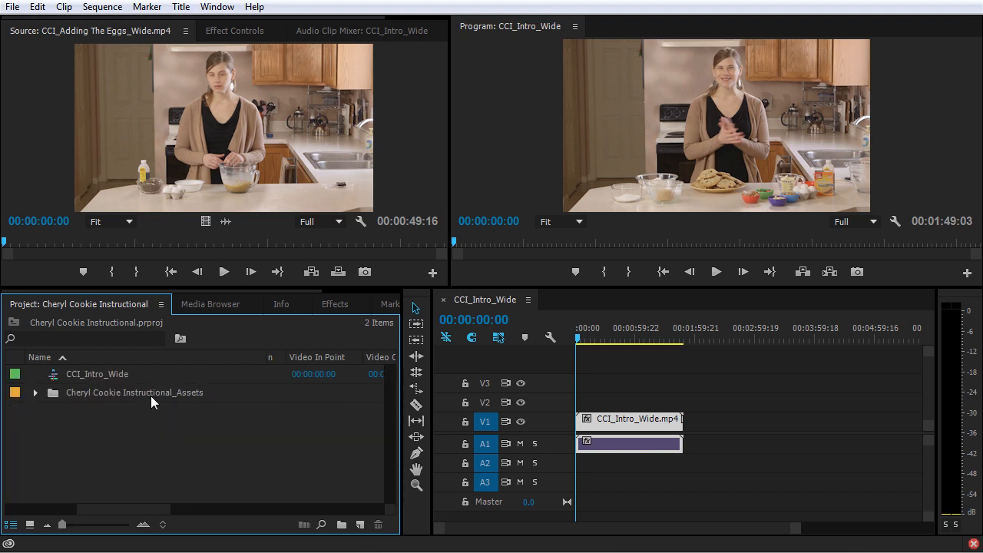
# Create a bin named Sequence that holds the CCI_Intro_Wide sequence
pyautogui.click(341, 524)
pyautogui.write('Sequence')
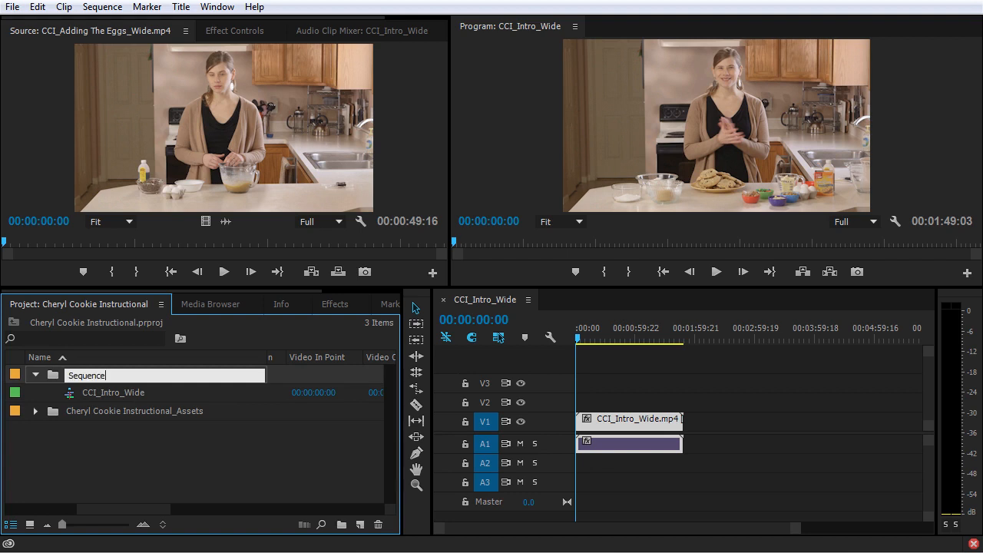
pyautogui.click(197, 443)
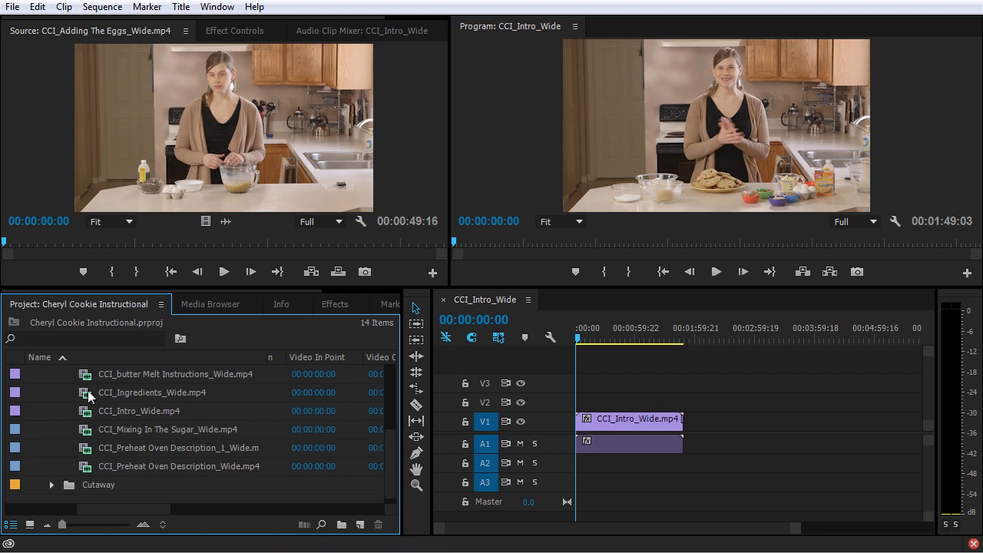
# Place CCI_Adding The Eggs_Wide.mp4 on V1 after the intro clip and CCI_Adding The Vanilla_Wide.mp4 on V2 right behind it
pyautogui.scroll(2, 111, 395)
pyautogui.moveTo(89, 397); pyautogui.dragTo(709, 428)
pyautogui.moveTo(165, 411); pyautogui.dragTo(754, 407)
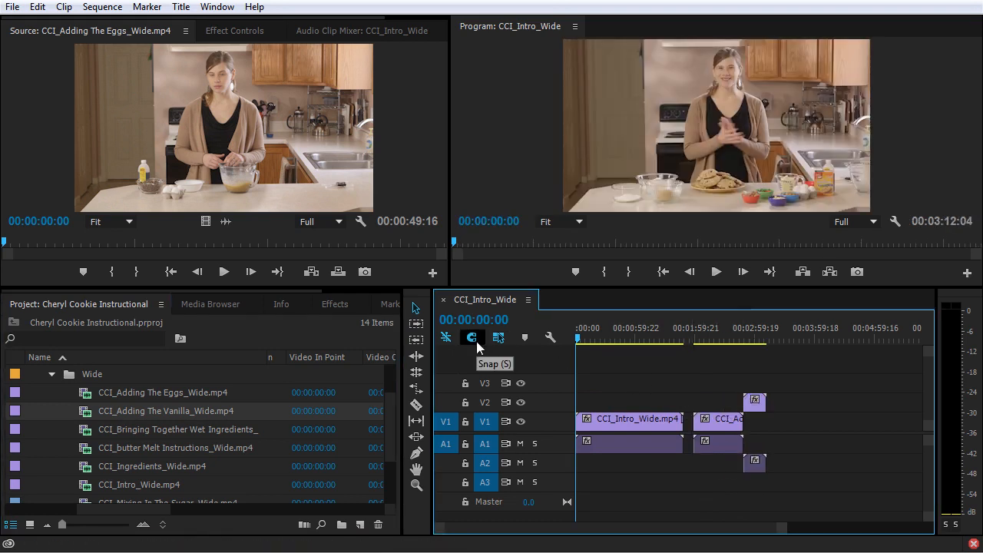
# Move the playhead to 00:03:39:08 and place the CCI_Bringing Together Wet Ingredients clip there on V1
pyautogui.click(716, 339)
pyautogui.moveTo(720, 340); pyautogui.dragTo(794, 338)
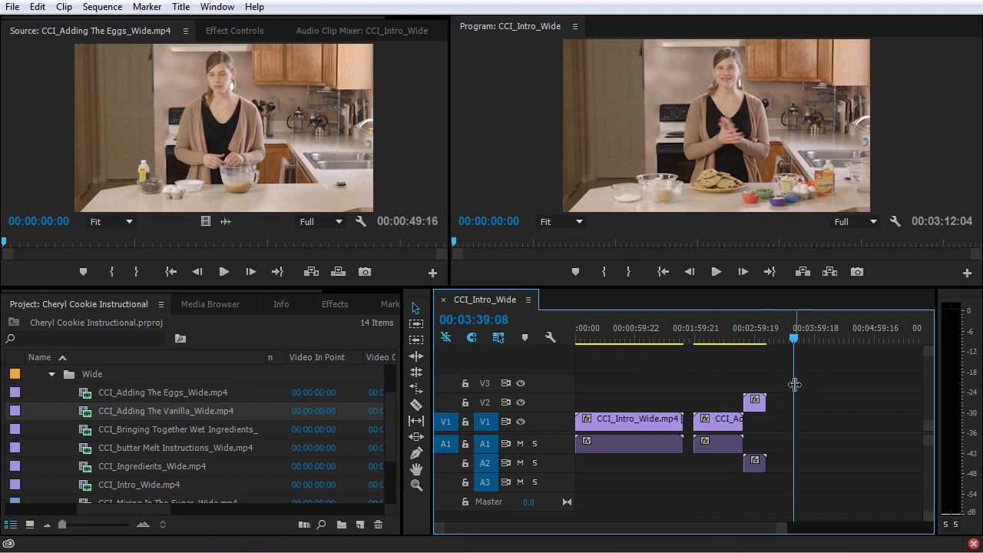
pyautogui.moveTo(94, 435); pyautogui.dragTo(786, 430)
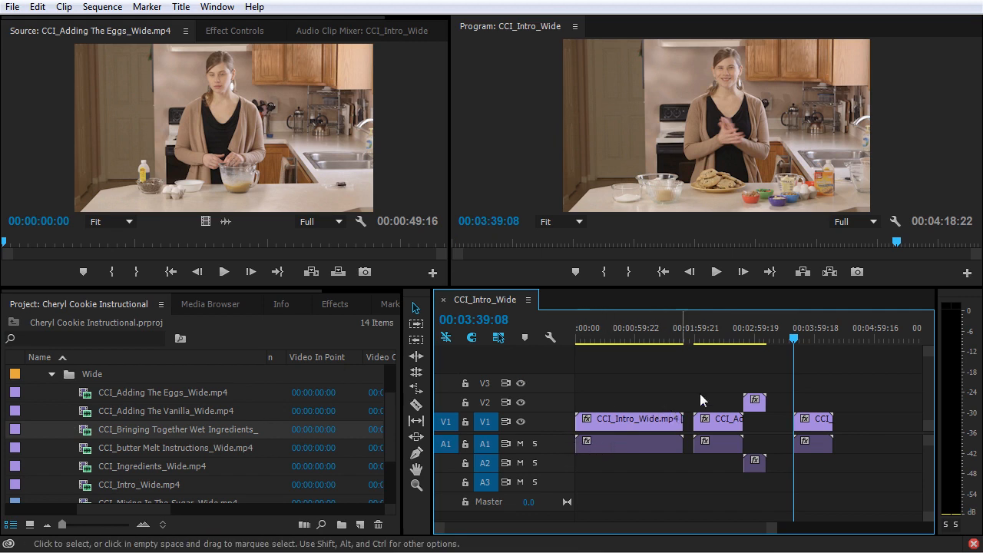
# Undo the last clip placement and delete the other added clips, leaving only the intro clip in the timeline
pyautogui.hotkey('ctrl', 'z')
pyautogui.moveTo(860, 379); pyautogui.dragTo(719, 484)
pyautogui.press('Delete')
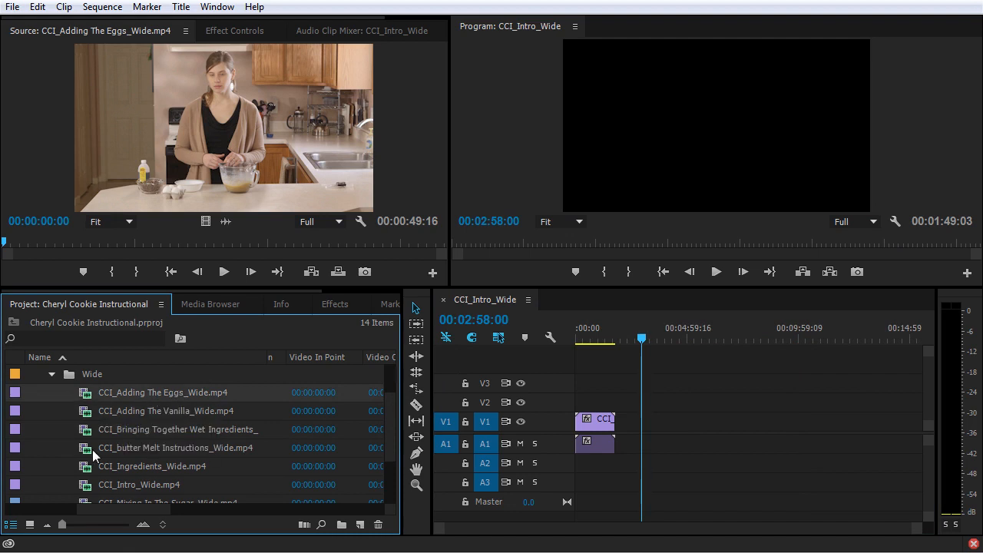
# Place the six clips from CCI_Adding The Eggs_Wide.mp4 through CCI_Intro_Wide.mp4 on V1 together, and delete them again
pyautogui.keyDown('shift'); pyautogui.click(84, 485); pyautogui.keyUp('shift')
pyautogui.moveTo(85, 393); pyautogui.dragTo(680, 427)
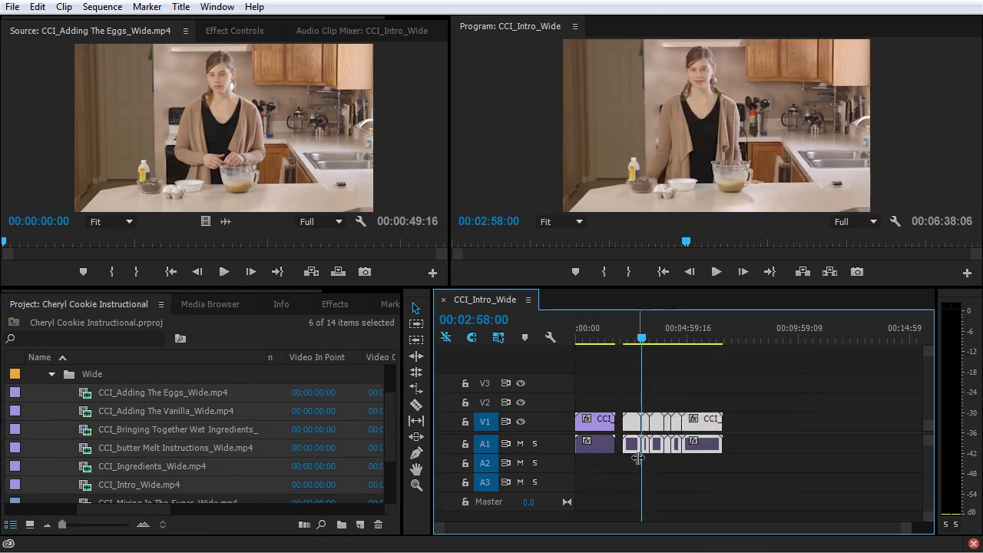
pyautogui.press('Delete')
# Place just the Adding The Eggs, Bringing Together Wet Ingredients and Ingredients clips on V1 together, and undo the placement
pyautogui.click(71, 429)
pyautogui.click(89, 437)
pyautogui.keyDown('shift'); pyautogui.click(89, 470); pyautogui.keyUp('shift')
pyautogui.moveTo(90, 467); pyautogui.dragTo(680, 455)
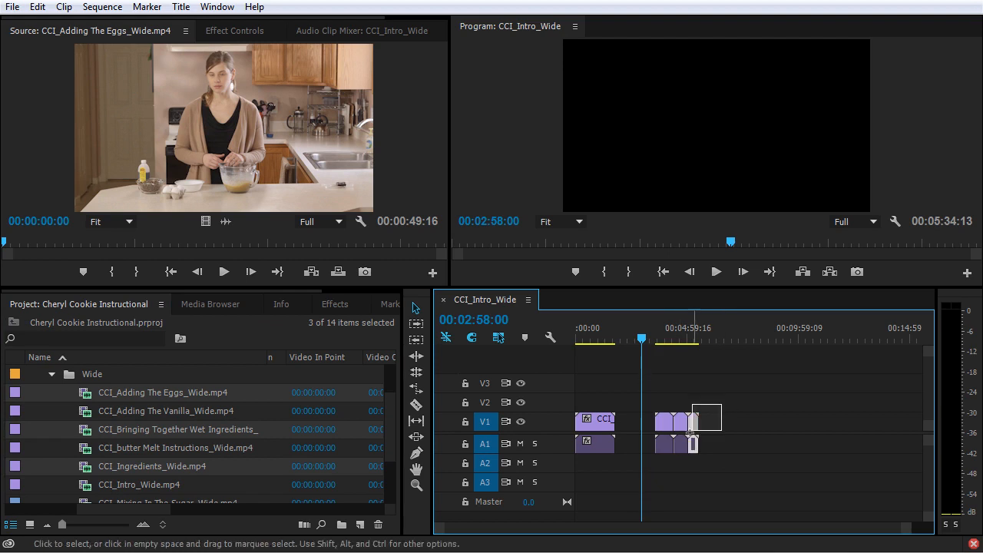
pyautogui.hotkey('ctrl', 'z')
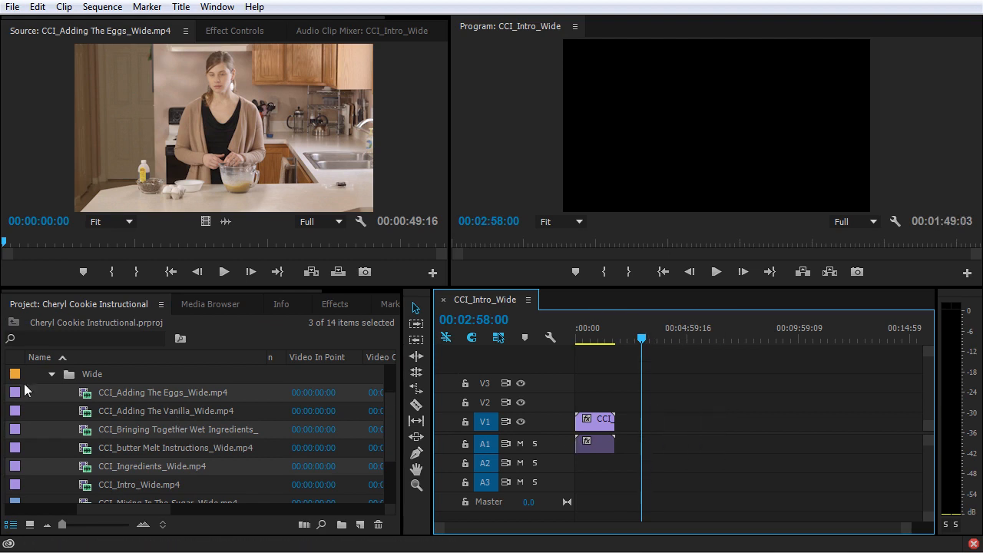
# Open the Wide bin in place through the Cheryl Cookie Instructional_Assets bin and display its clips as thumbnails
pyautogui.click(54, 386)
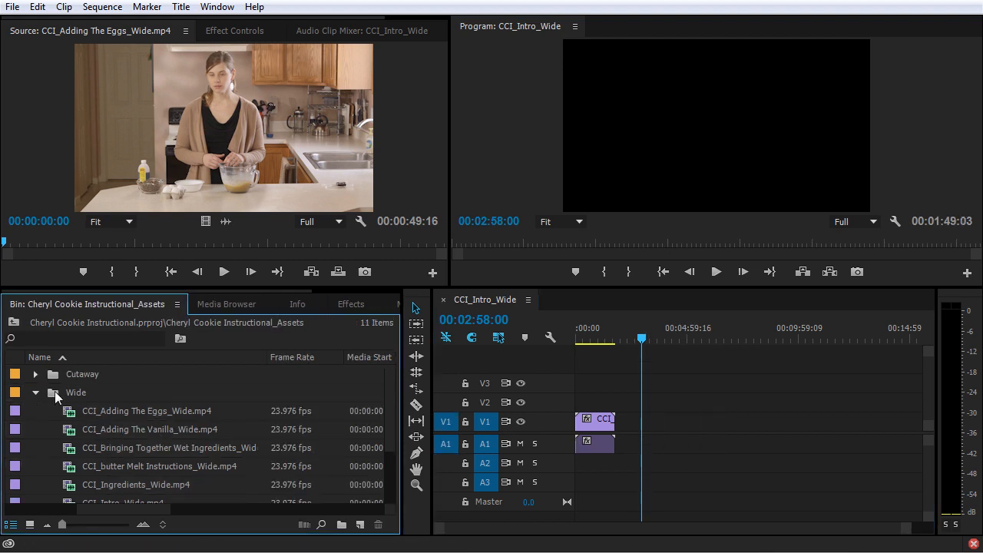
pyautogui.doubleClick(50, 394)
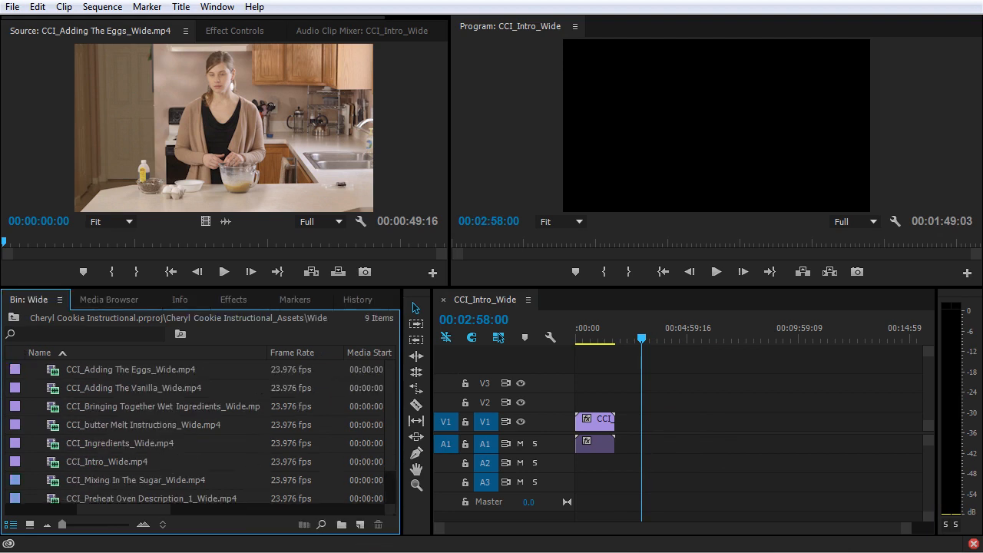
pyautogui.click(12, 321)
pyautogui.doubleClick(53, 397)
pyautogui.click(30, 524)
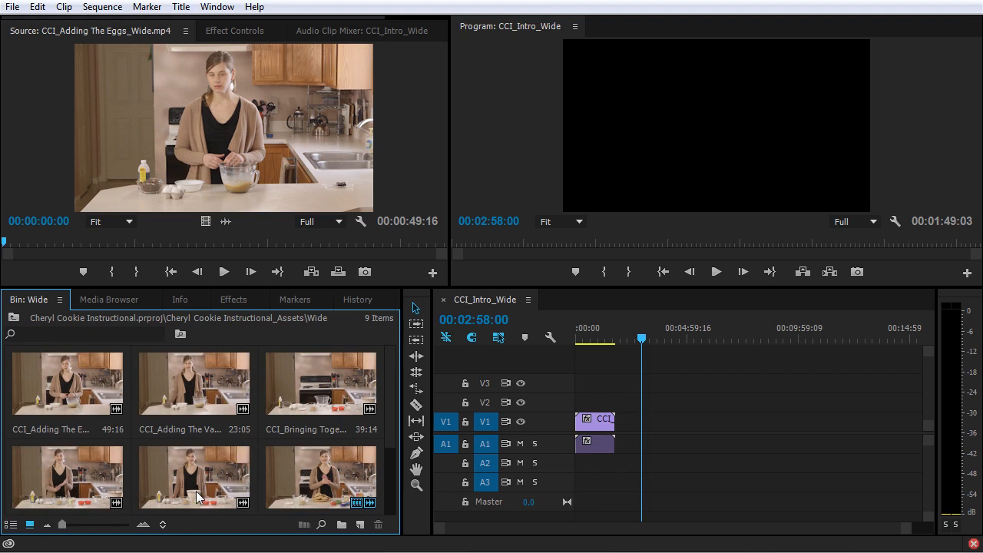
# Enlarge the bin area and arrange the thumbnails as CCI_Intro_Wide.mp4, the 27:20 Preheat Oven clip and CCI_butter Melt Instructions_Wide.mp4 first
pyautogui.moveTo(286, 284); pyautogui.dragTo(298, 208)
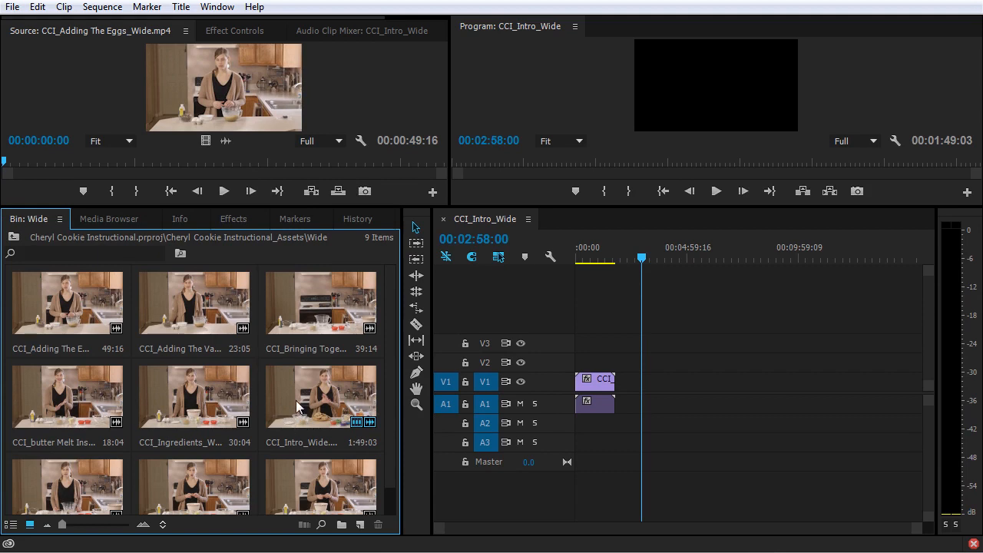
pyautogui.click(318, 395)
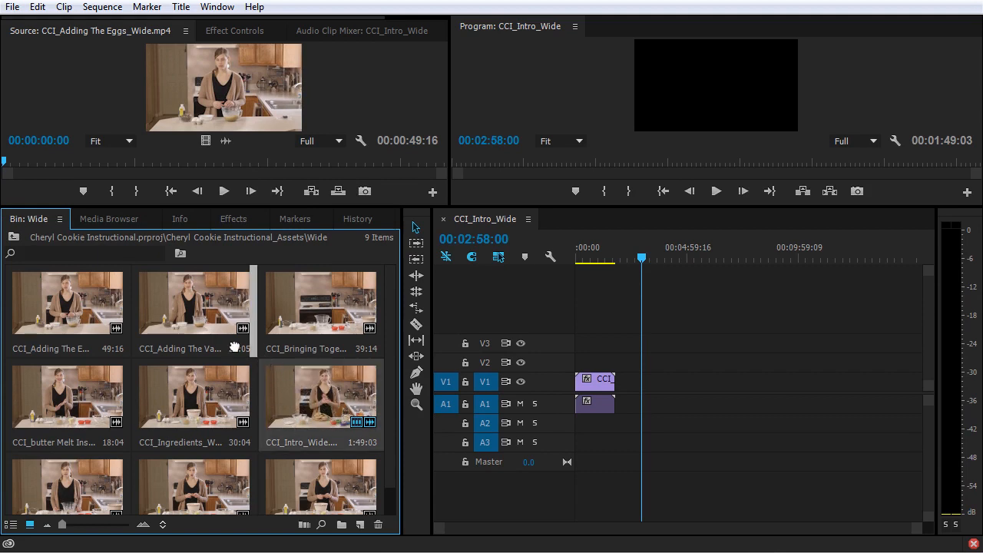
pyautogui.moveTo(120, 332); pyautogui.dragTo(62, 339)
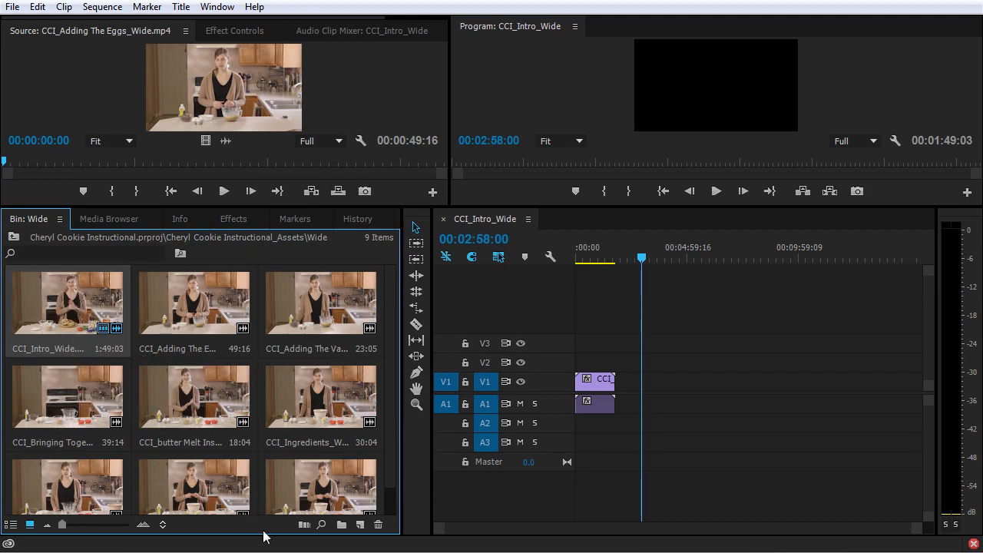
pyautogui.scroll(-1, 219, 467)
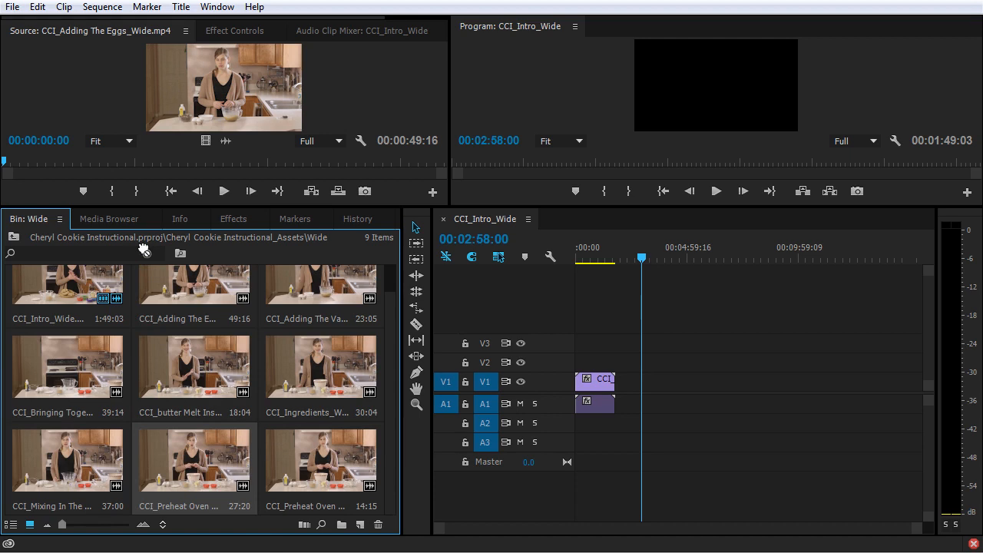
pyautogui.moveTo(148, 266); pyautogui.dragTo(146, 309)
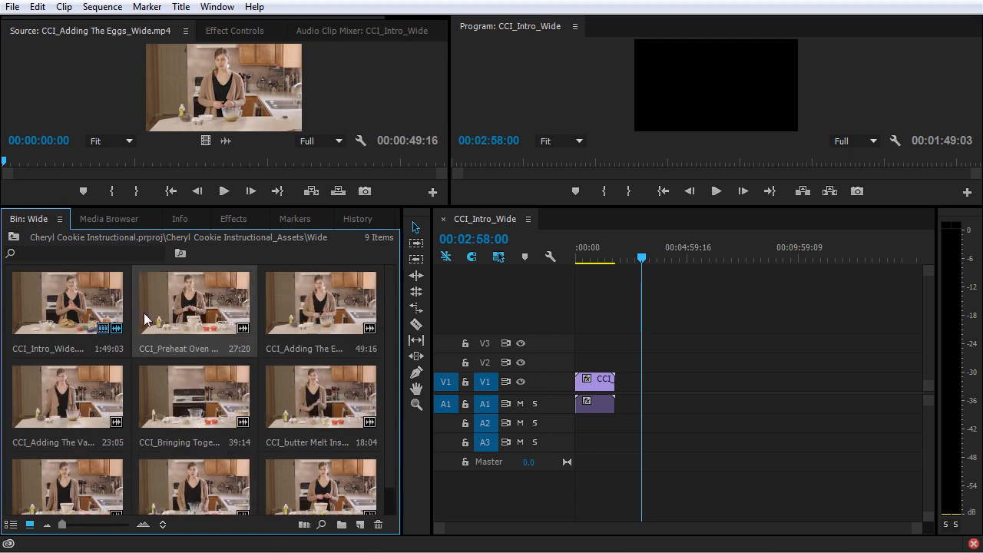
pyautogui.moveTo(324, 407); pyautogui.dragTo(271, 322)
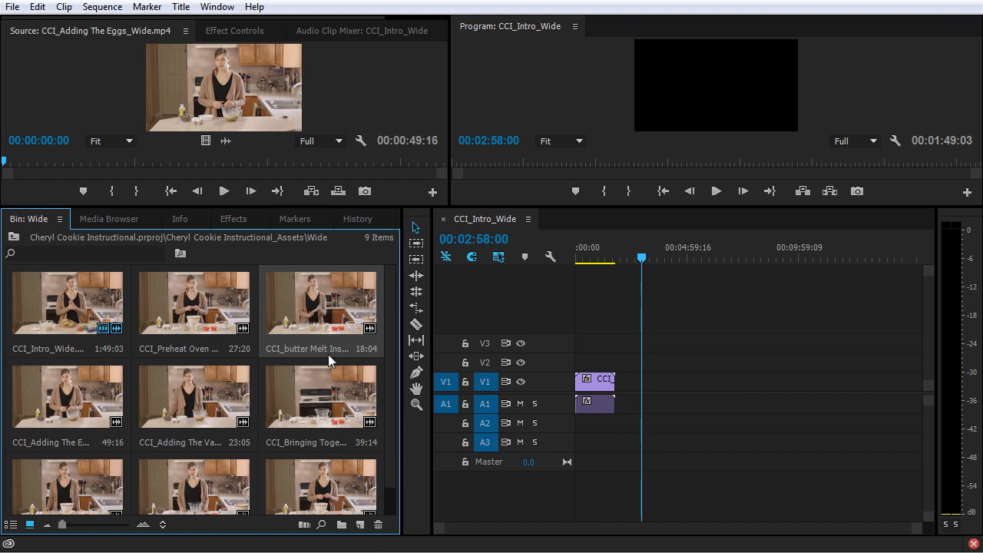
# Select the intro, Preheat Oven and butter melt clips in that order and place them on V1 at the 00:02:58:00 playhead
pyautogui.click(79, 315)
pyautogui.keyDown('ctrl'); pyautogui.click(204, 307); pyautogui.keyUp('ctrl')
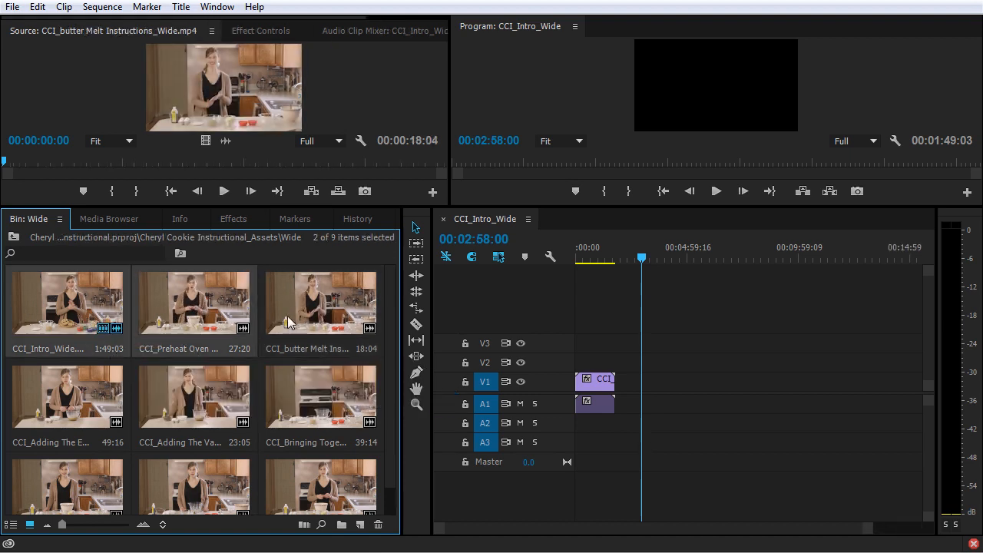
pyautogui.keyDown('ctrl'); pyautogui.click(288, 323); pyautogui.keyUp('ctrl')
pyautogui.moveTo(289, 322); pyautogui.dragTo(665, 386)
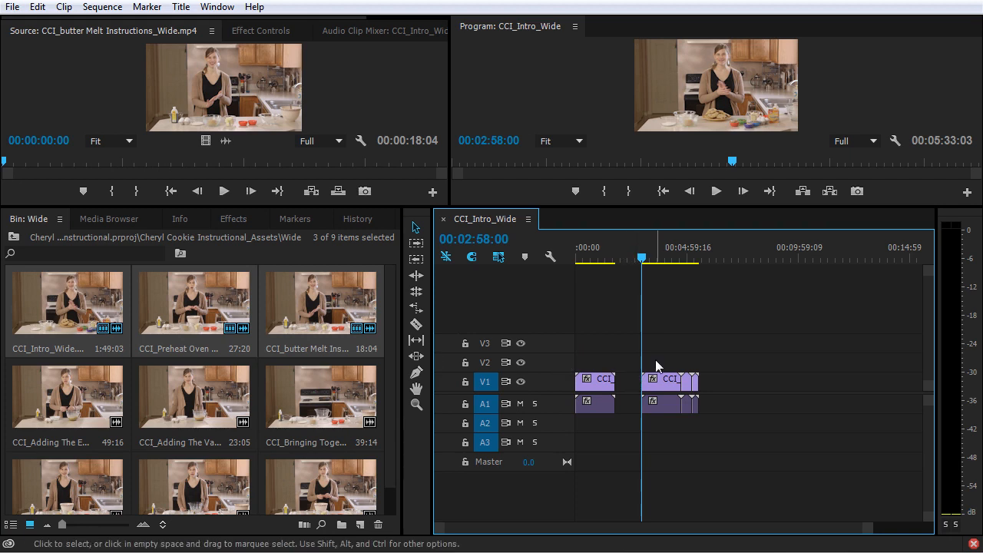
# Sort the Wide bin's thumbnails by Name and switch them back to User Order
pyautogui.click(164, 527)
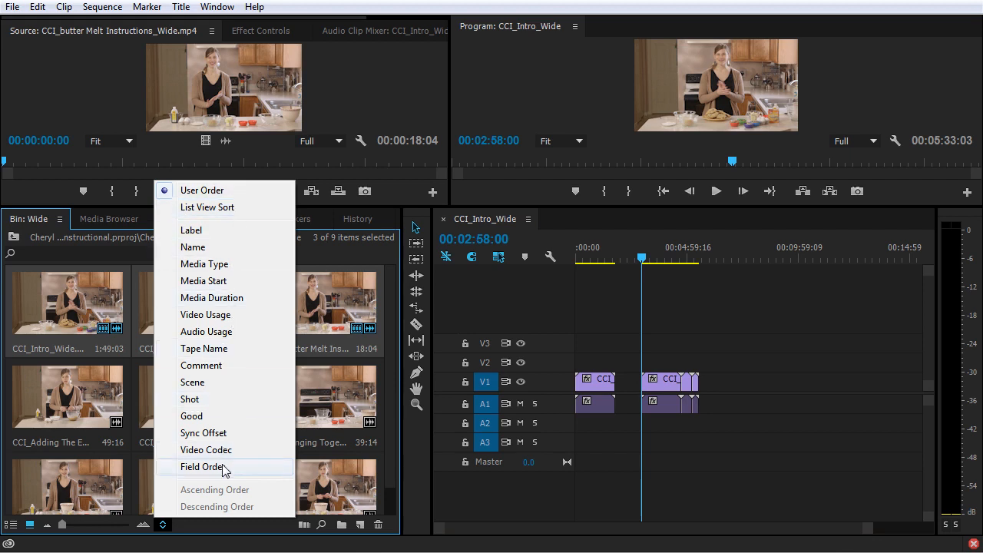
pyautogui.click(243, 250)
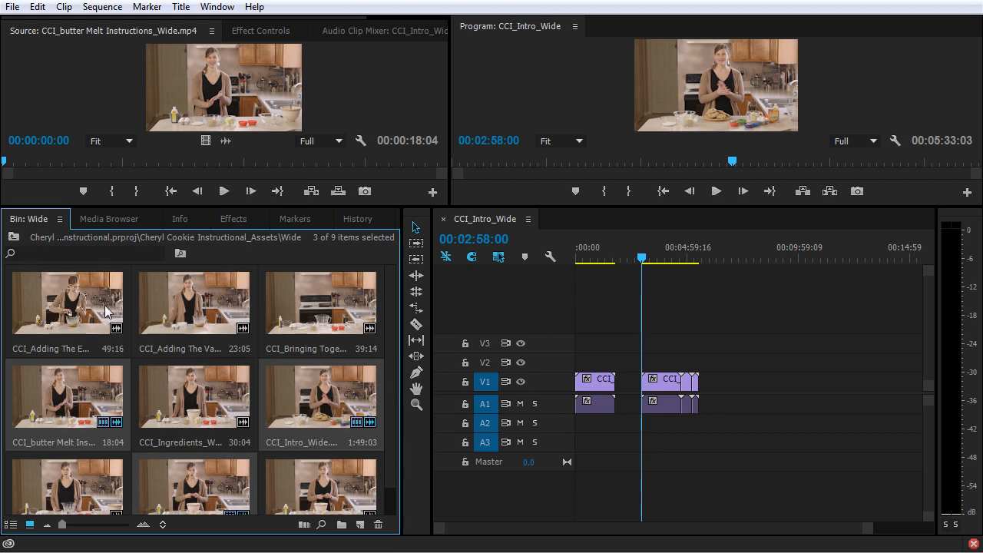
pyautogui.click(163, 525)
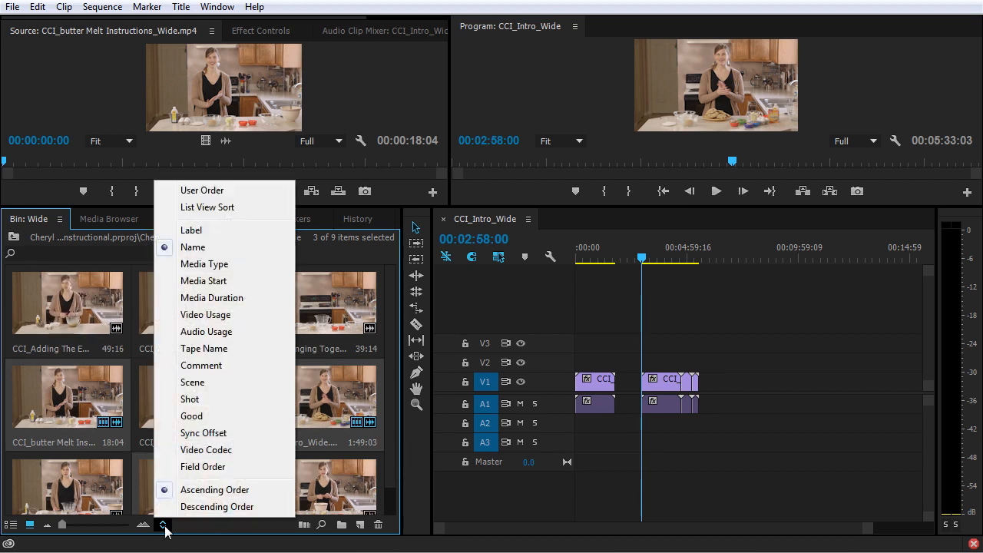
pyautogui.click(237, 202)
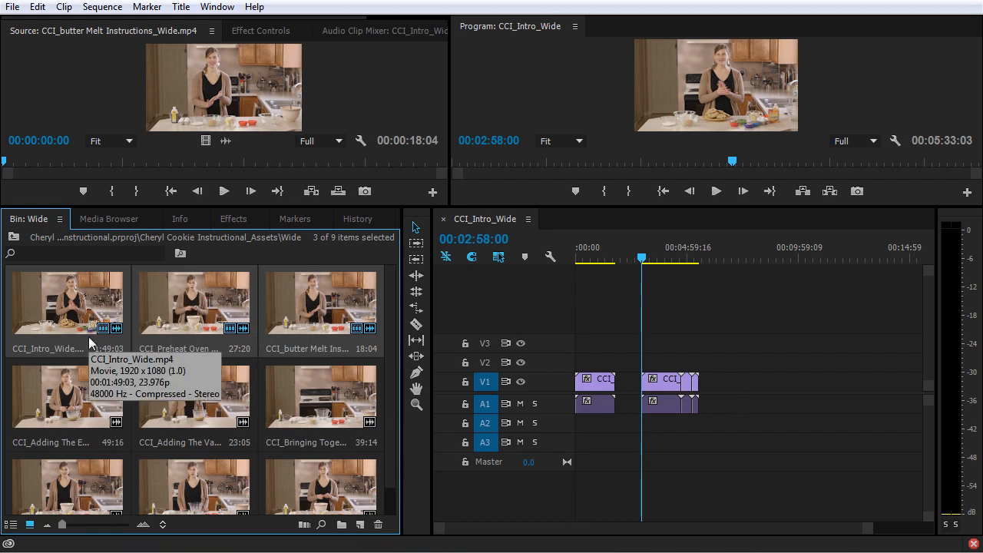
# Delete the three clips at the playhead from the timeline and clear the clip selection in the Wide bin
pyautogui.moveTo(777, 343); pyautogui.dragTo(647, 436)
pyautogui.press('Delete')
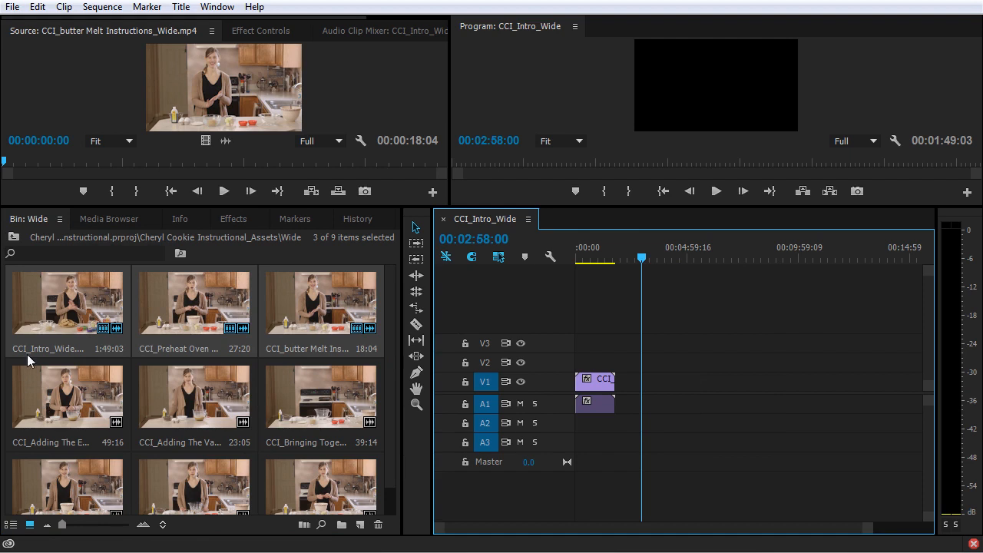
pyautogui.click(30, 242)
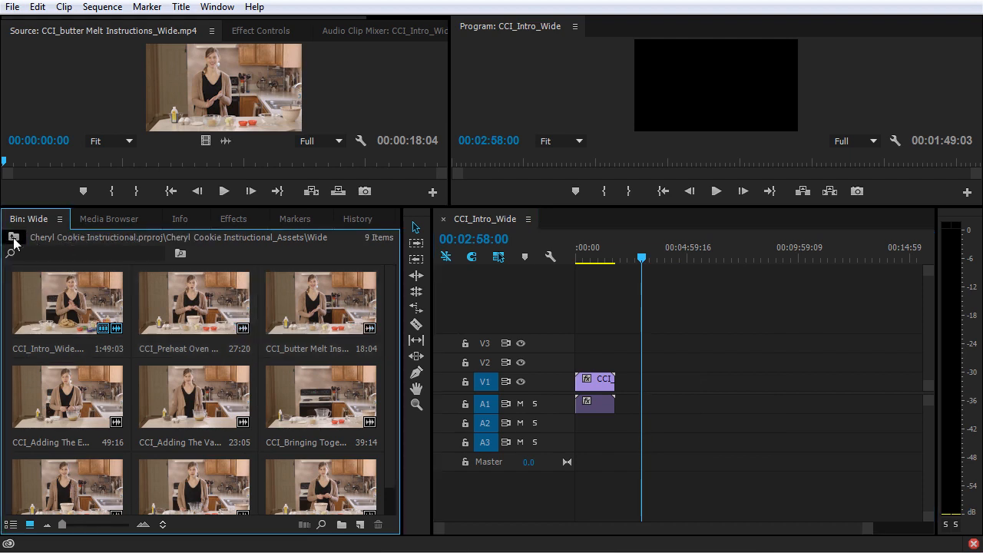
# Return from the Wide bin to the project's root and display its contents as a list
pyautogui.click(13, 239)
pyautogui.click(14, 242)
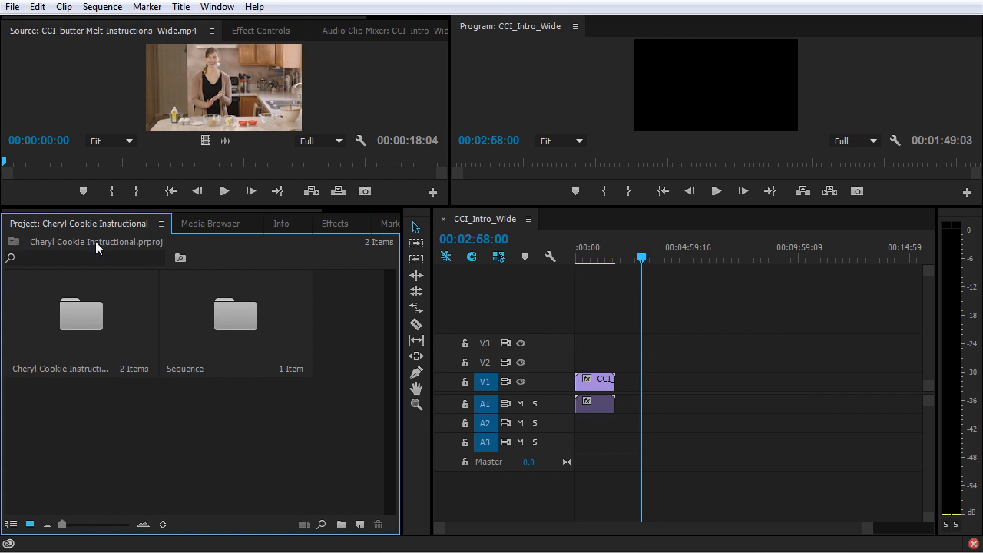
pyautogui.click(11, 525)
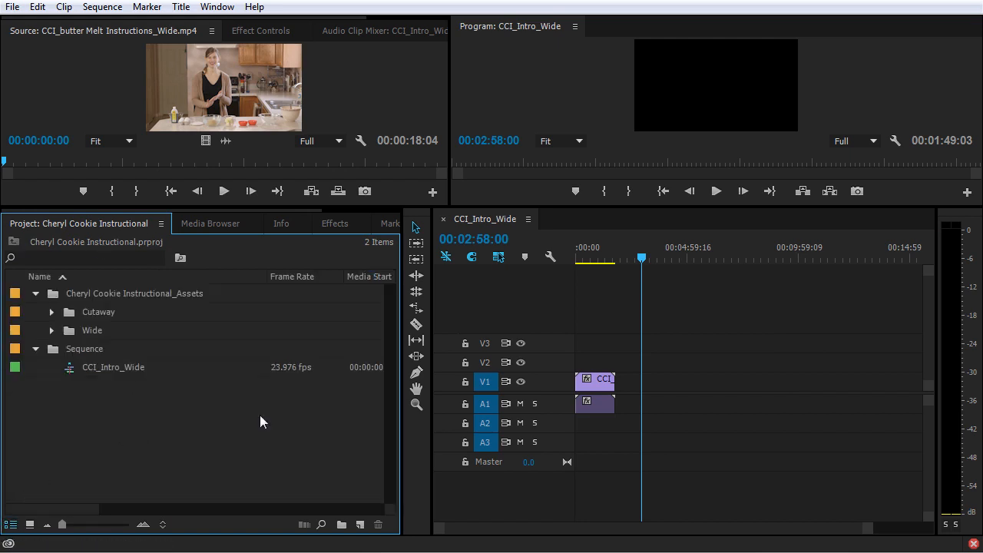
# Open the Wide bin in its own window and dock it beside the Project panel
pyautogui.doubleClick(70, 330)
pyautogui.moveTo(83, 4); pyautogui.dragTo(484, 145)
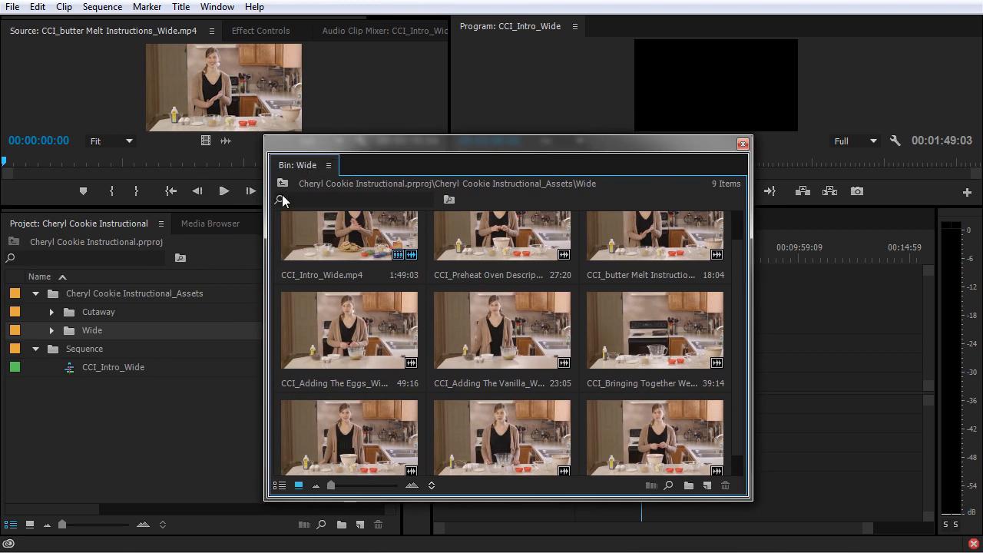
pyautogui.moveTo(316, 166); pyautogui.dragTo(195, 221)
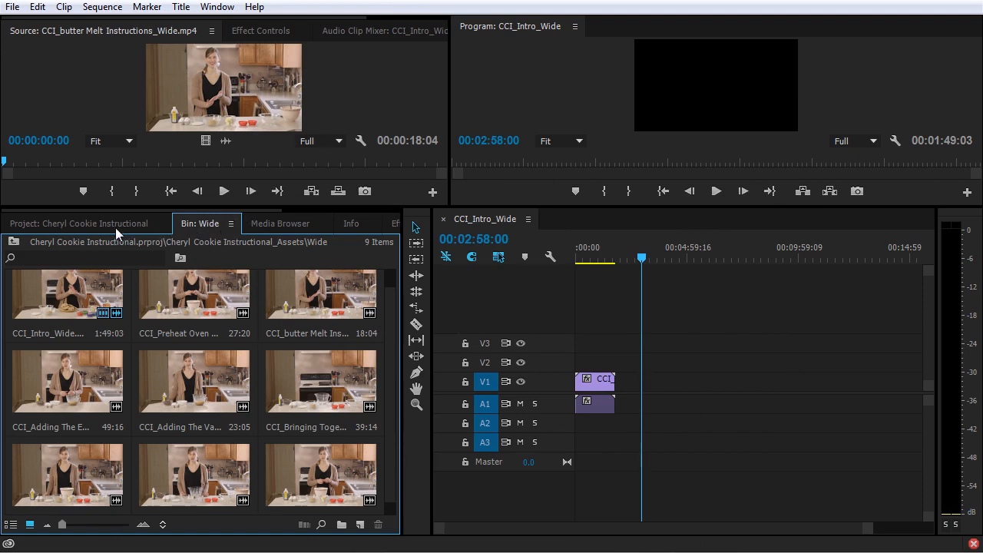
pyautogui.scroll(1, 36, 319)
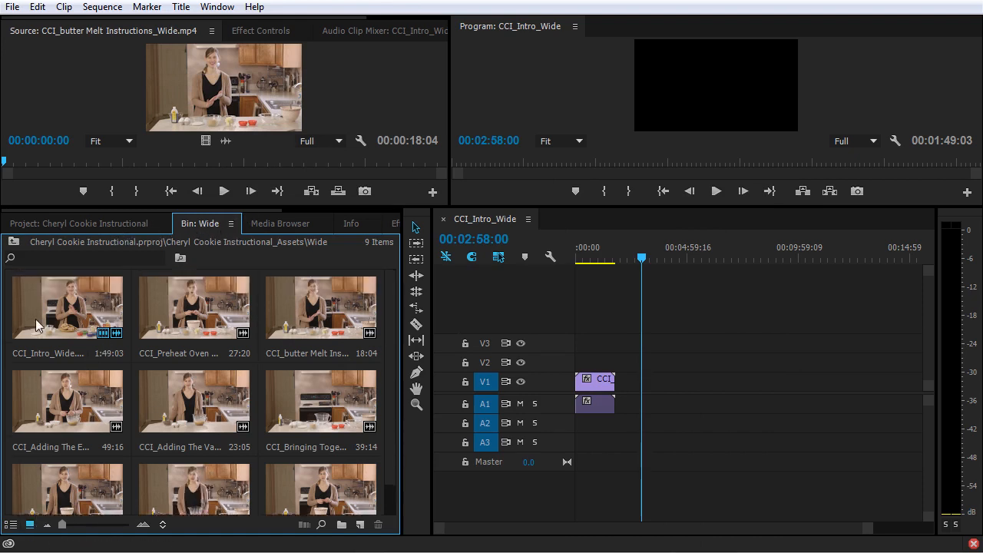
pyautogui.click(85, 224)
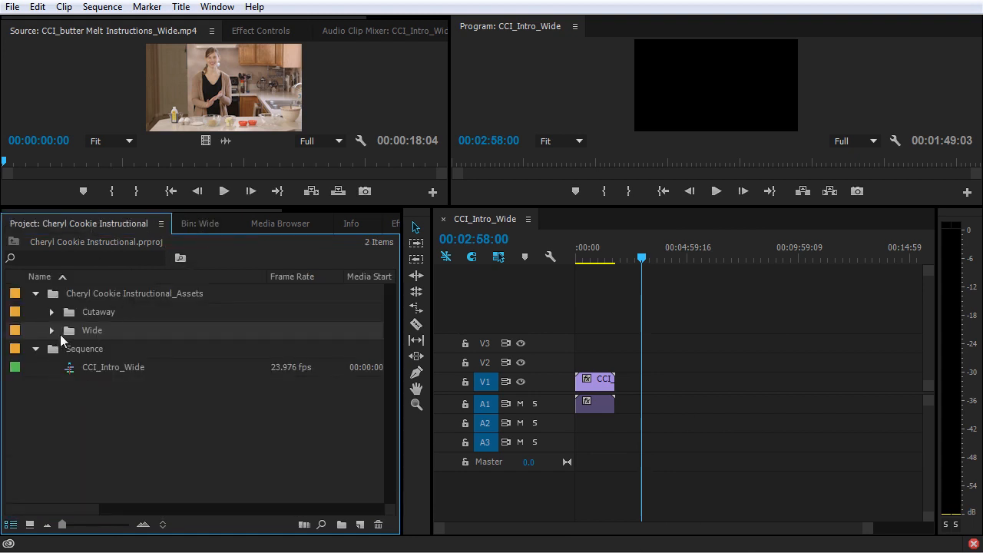
pyautogui.moveTo(74, 334); pyautogui.dragTo(214, 224)
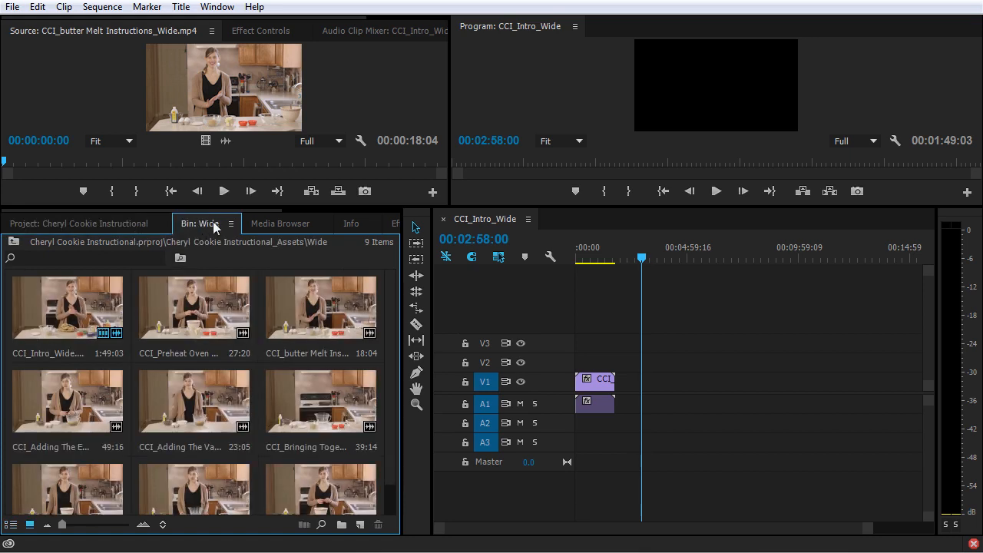
# Open the Cutaway bin in its own window, show its clips as thumbnails and dock it beside the Wide bin
pyautogui.click(119, 224)
pyautogui.doubleClick(84, 309)
pyautogui.moveTo(40, 11); pyautogui.dragTo(362, 116)
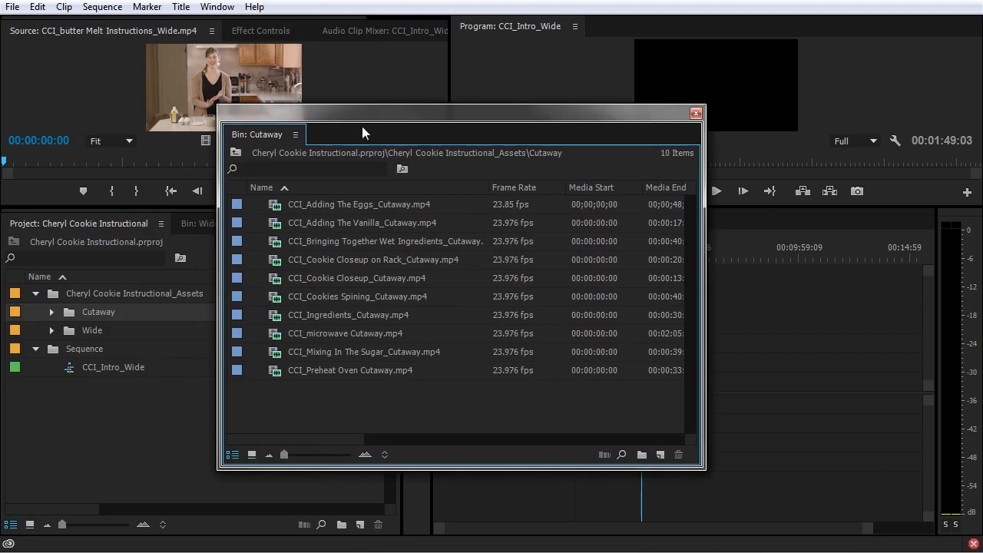
pyautogui.click(252, 454)
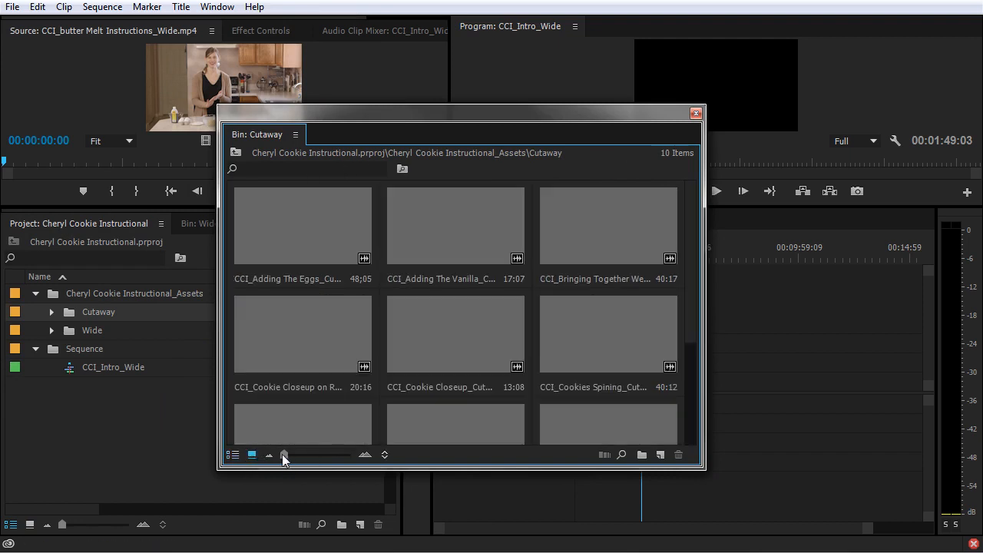
pyautogui.moveTo(267, 136); pyautogui.dragTo(259, 227)
# Look through the clip thumbnails of the docked Wide and Cutaway bins
pyautogui.click(200, 224)
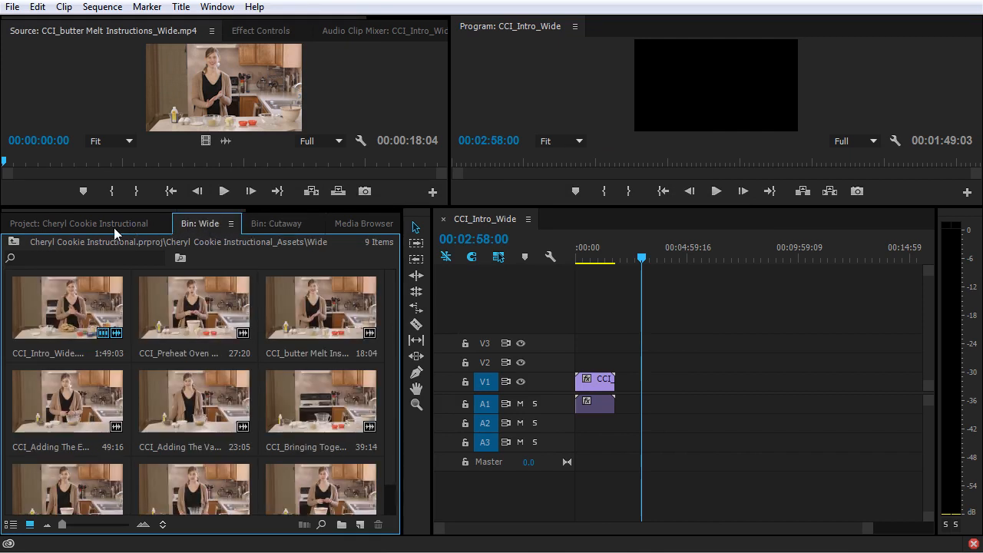
pyautogui.click(261, 224)
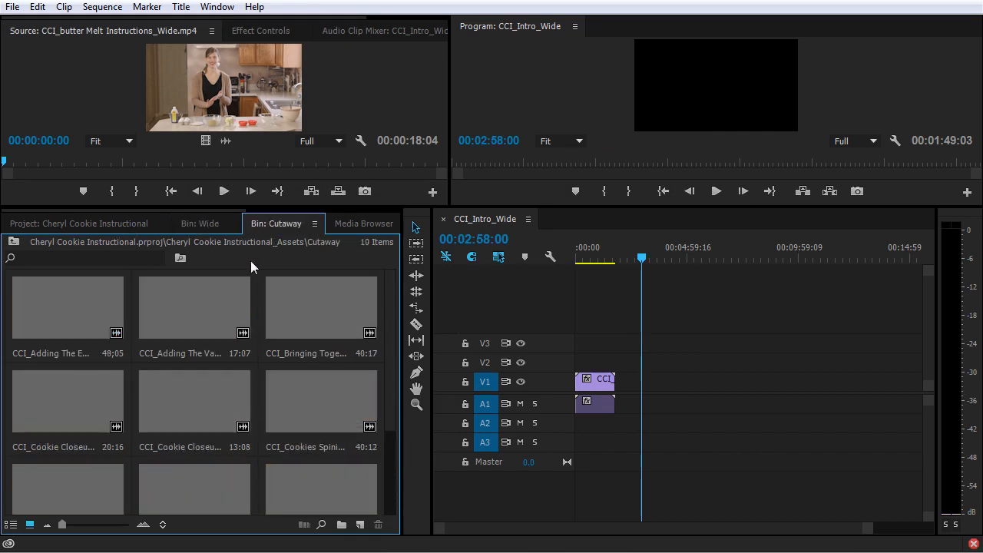
pyautogui.click(93, 329)
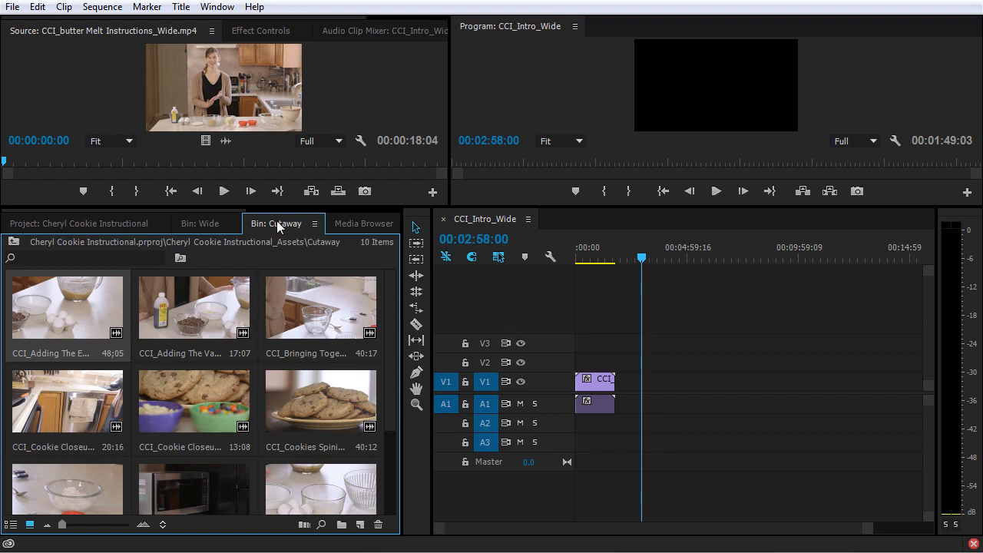
pyautogui.scroll(-2, 295, 361)
pyautogui.scroll(2, 297, 374)
pyautogui.click(192, 223)
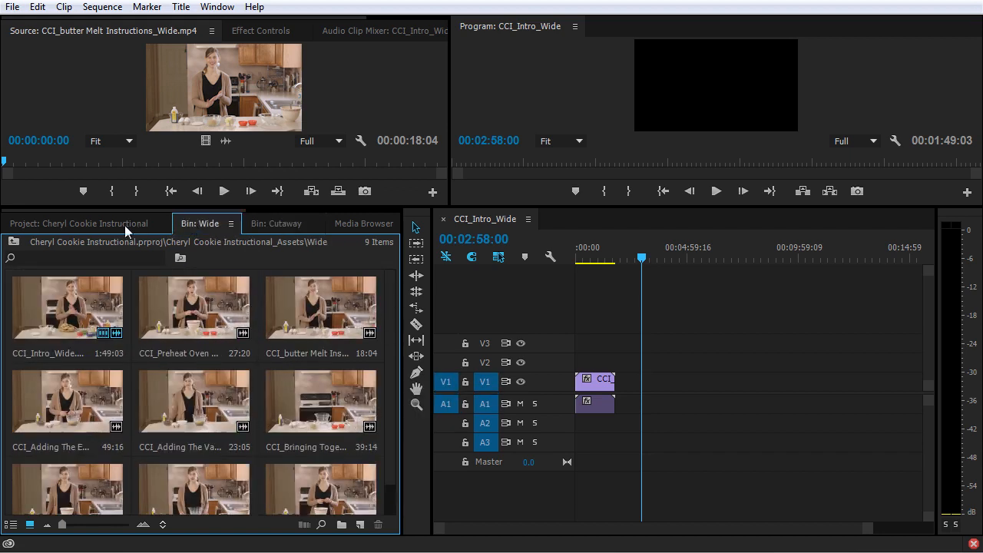
# Expand the Cutaway bin in the project list and open CCI_Adding The Eggs_Cutaway.mp4 in the Source Monitor
pyautogui.click(125, 223)
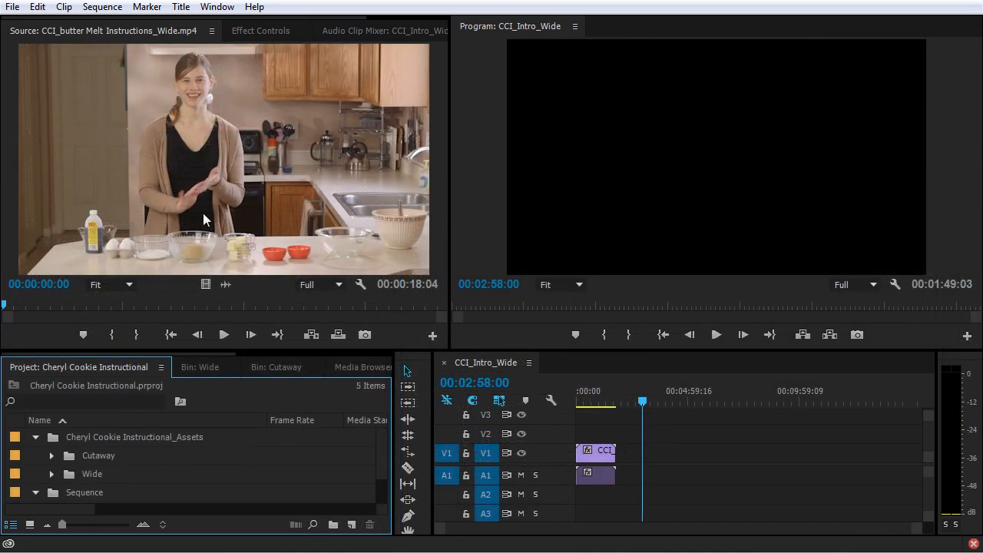
pyautogui.click(50, 456)
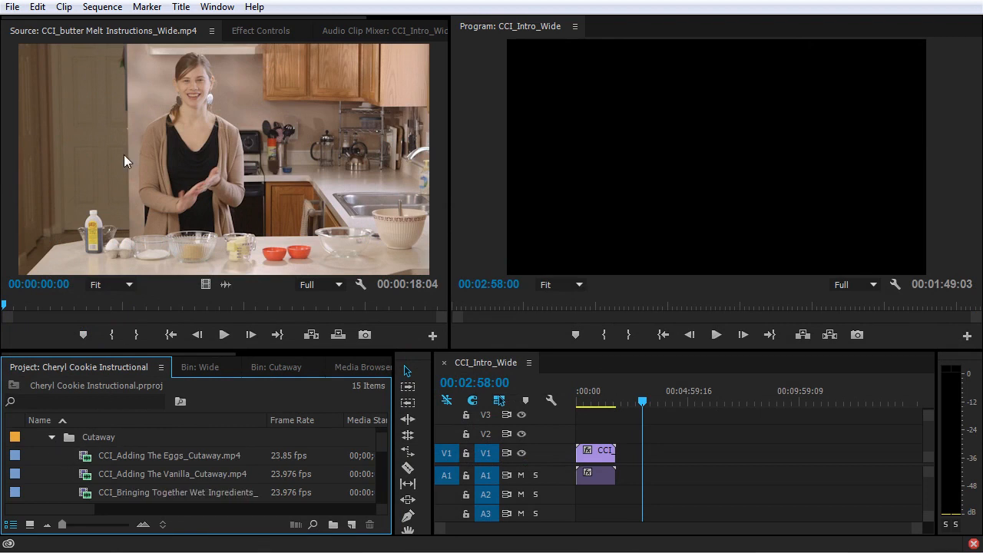
pyautogui.doubleClick(86, 459)
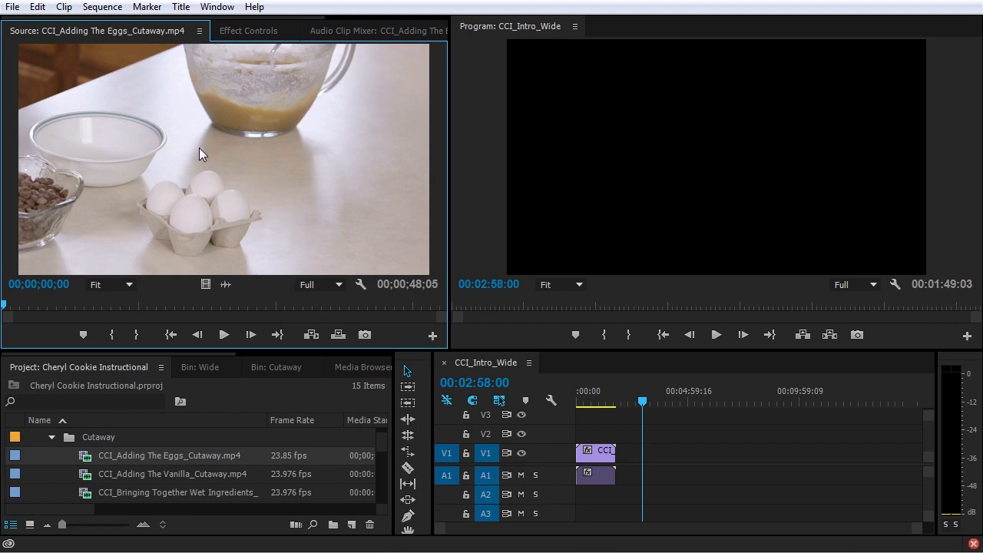
# Add the eggs cutaway to the timeline with video and audio, as video only and as audio only, and delete the added clips
pyautogui.moveTo(124, 134); pyautogui.dragTo(645, 481)
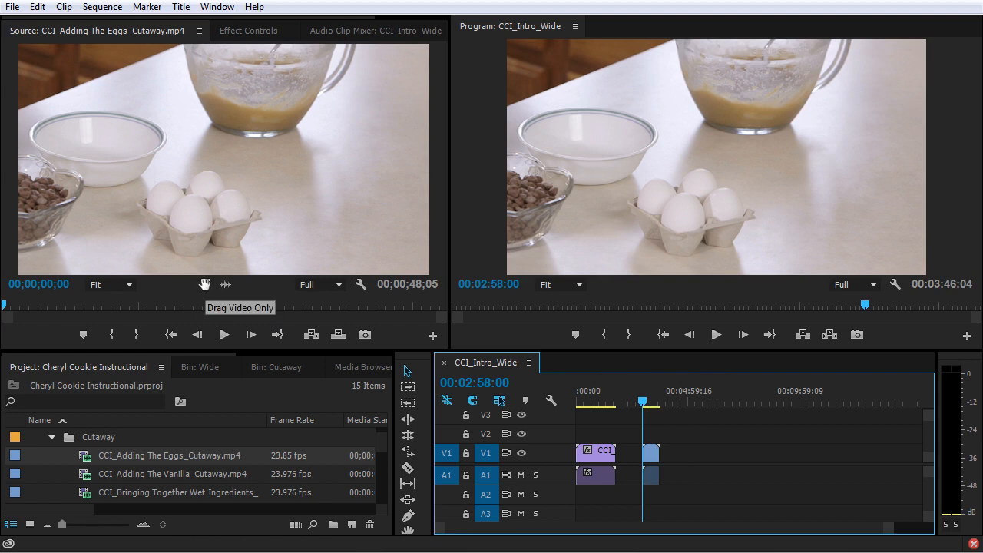
pyautogui.moveTo(204, 284); pyautogui.dragTo(669, 454)
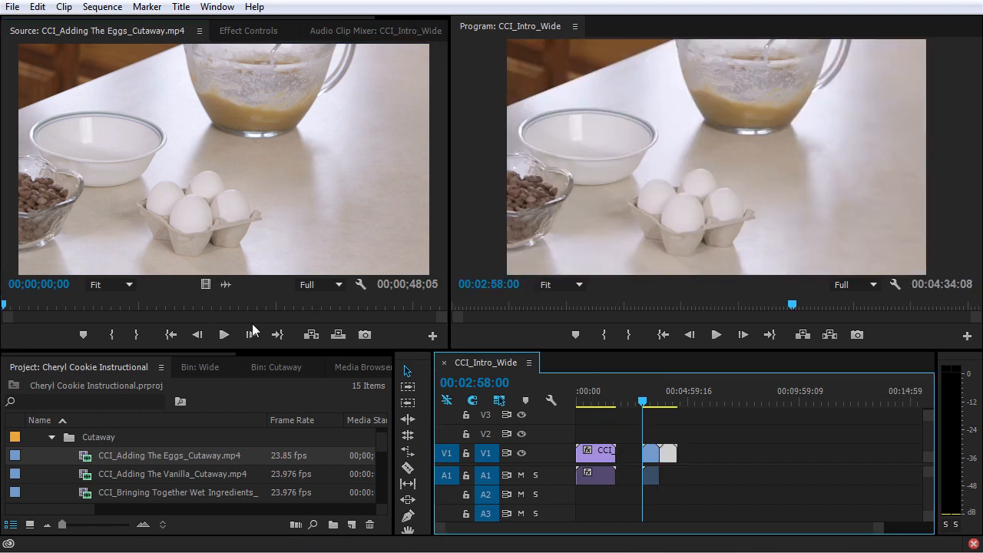
pyautogui.moveTo(228, 285); pyautogui.dragTo(696, 495)
pyautogui.moveTo(715, 443); pyautogui.dragTo(643, 490)
pyautogui.press('Delete')
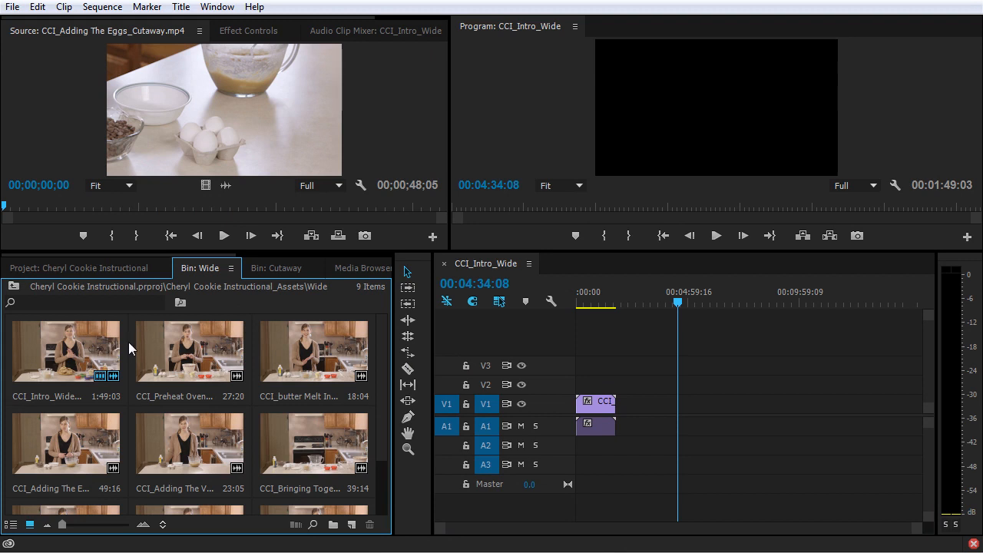
# Automate the Wide bin's first eight clips to the sequence in Selection Order, placed sequentially with Overwrite Edit, 30-frame overlap and default transitions
pyautogui.click(86, 350)
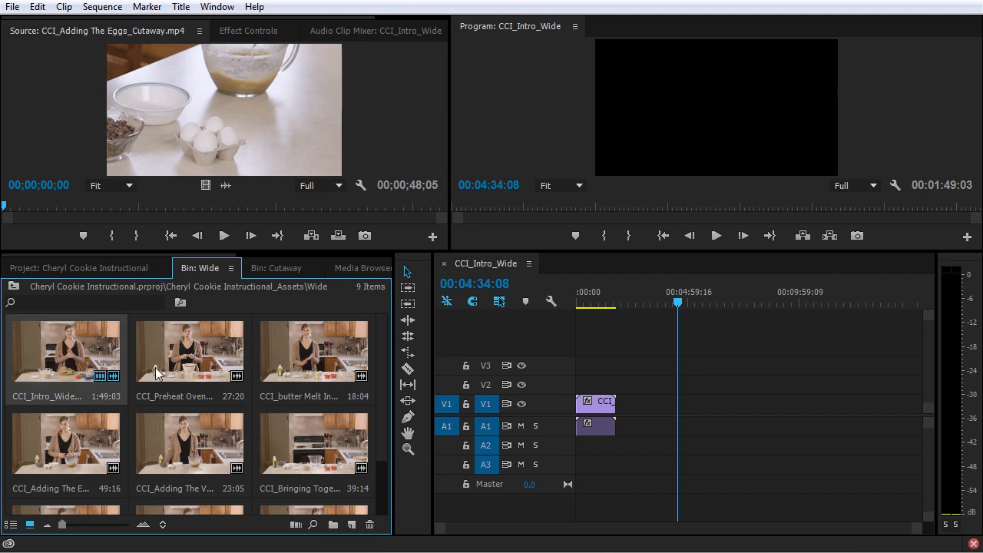
pyautogui.scroll(-1, 165, 386)
pyautogui.keyDown('shift'); pyautogui.click(188, 468); pyautogui.keyUp('shift')
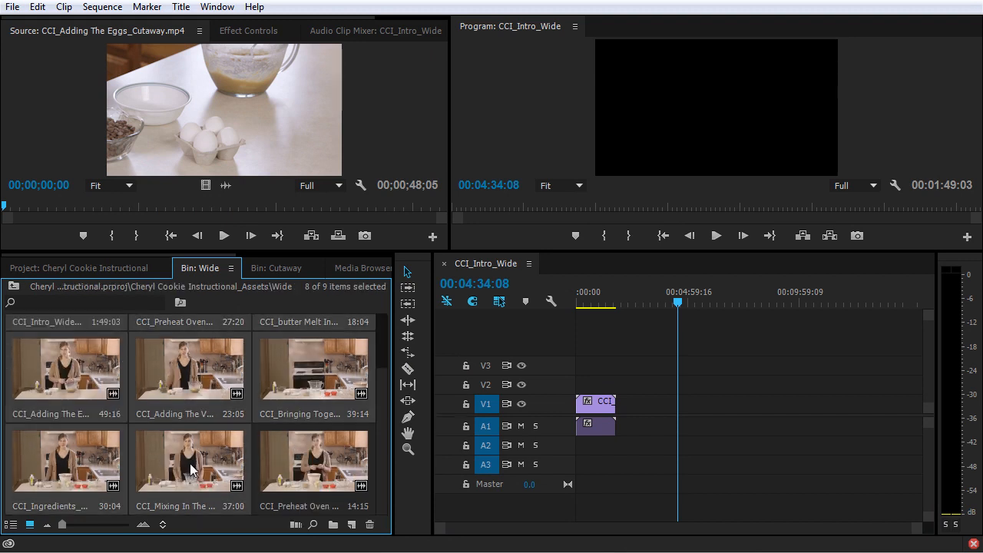
pyautogui.scroll(1, 178, 463)
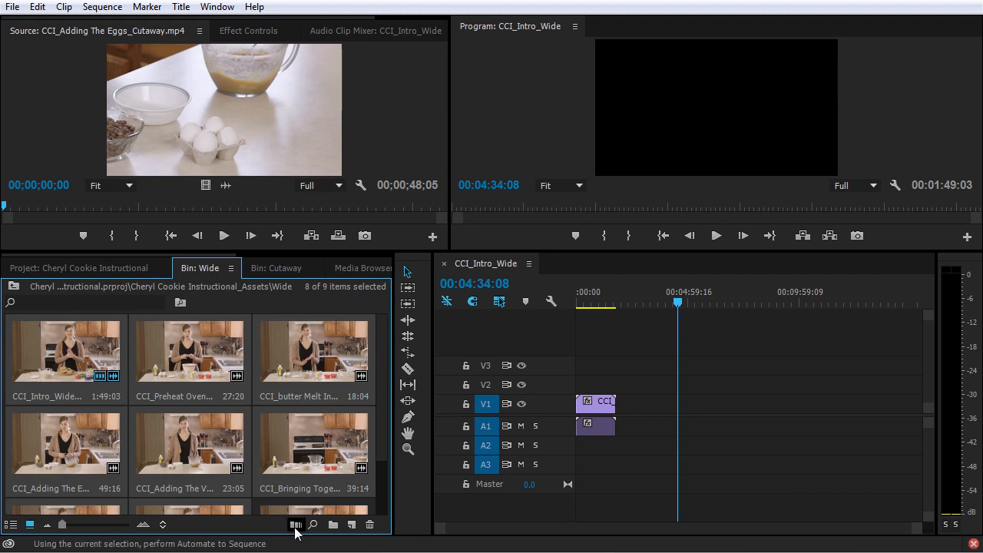
pyautogui.click(295, 525)
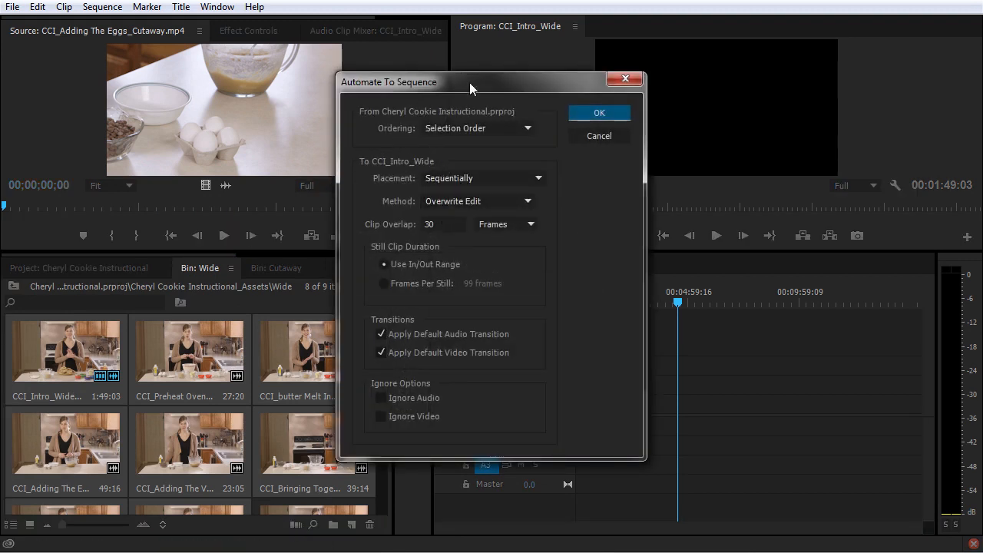
pyautogui.moveTo(469, 83); pyautogui.dragTo(487, 107)
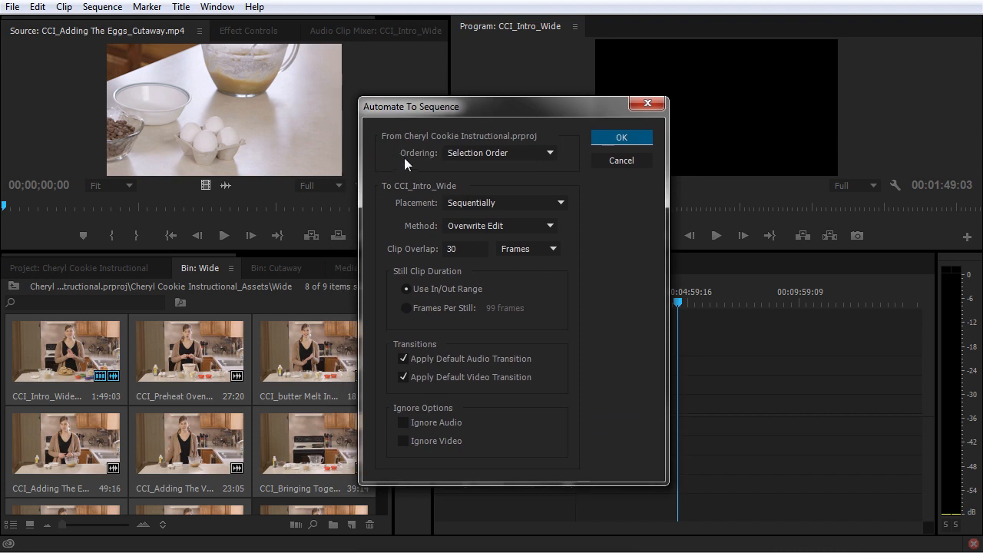
pyautogui.click(526, 155)
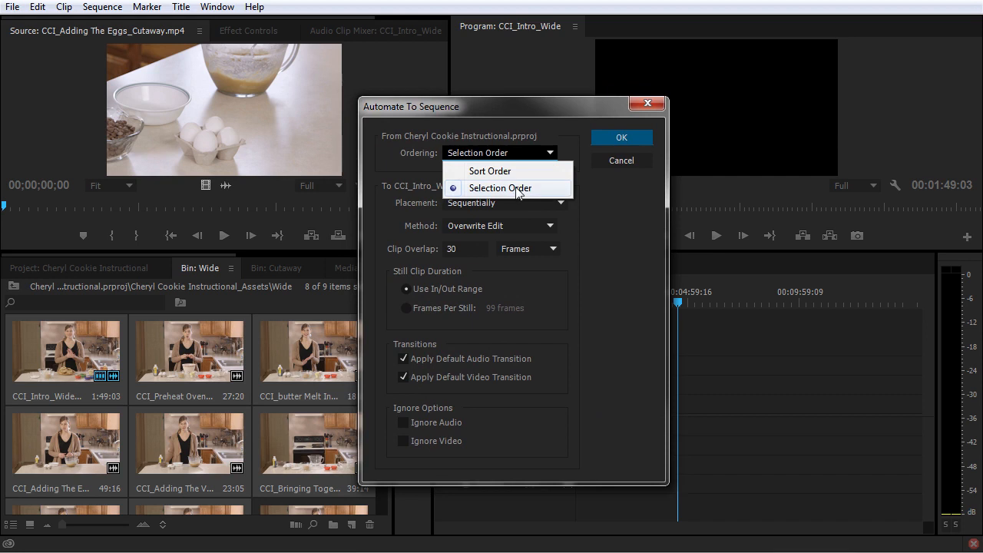
pyautogui.click(412, 170)
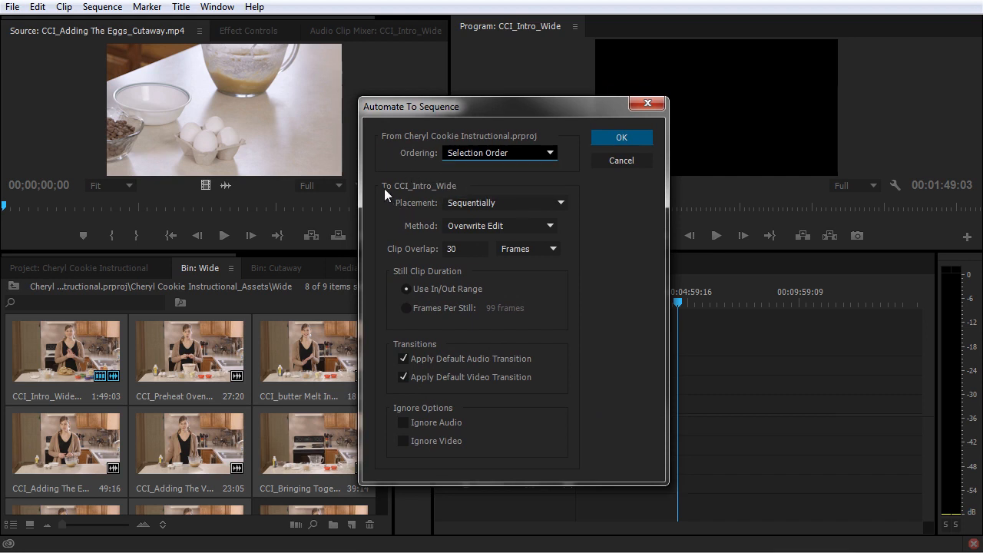
pyautogui.press('Tab')
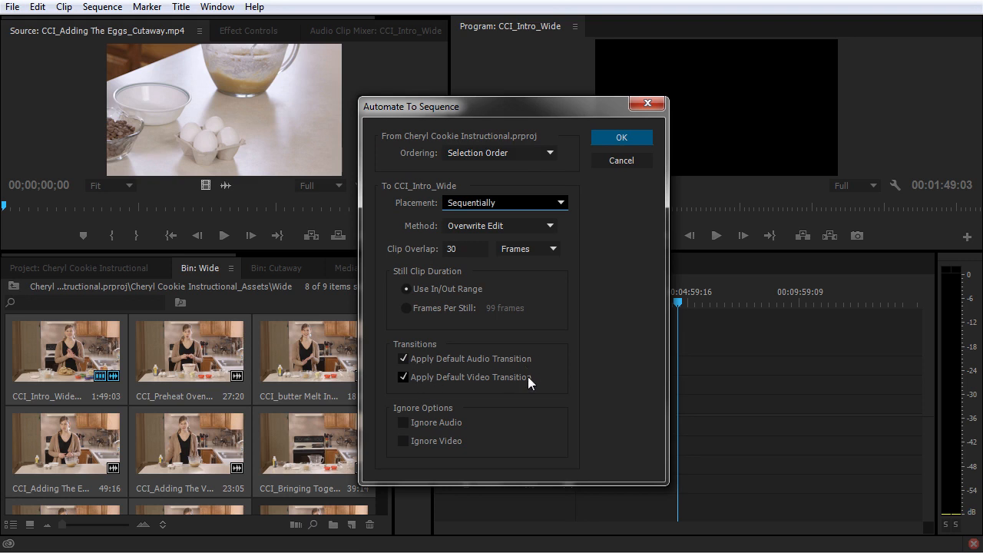
pyautogui.click(621, 137)
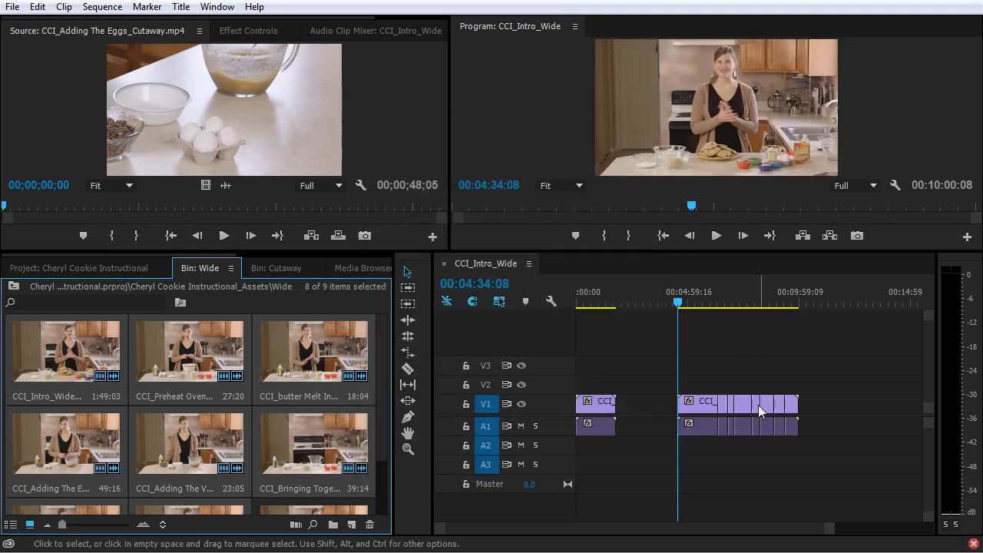
# Examine the automated clips on the timeline up close, especially the transitions at the cuts between them
pyautogui.moveTo(701, 301); pyautogui.dragTo(707, 299)
pyautogui.press('=')
pyautogui.press('=')
pyautogui.press('=')
pyautogui.press('=')
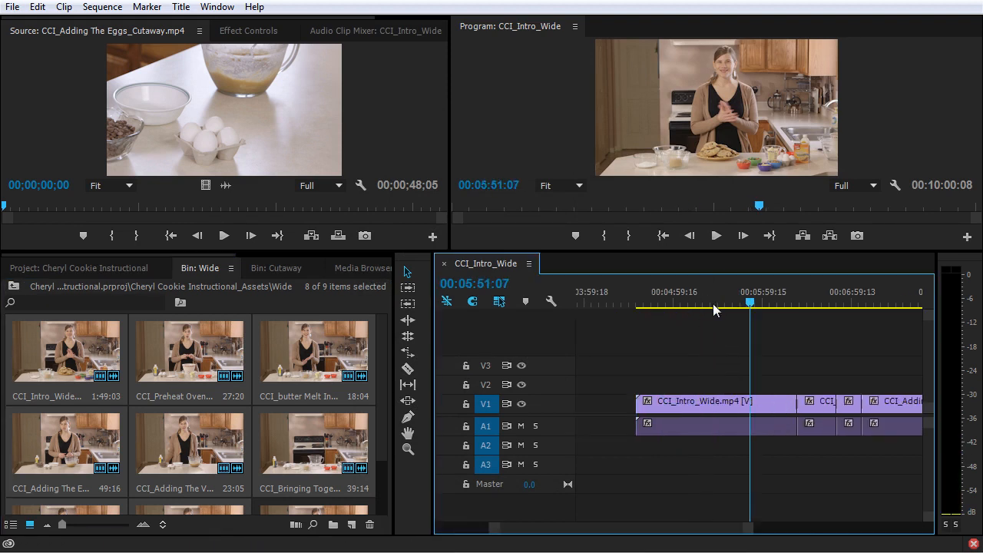
pyautogui.moveTo(637, 530); pyautogui.dragTo(655, 533)
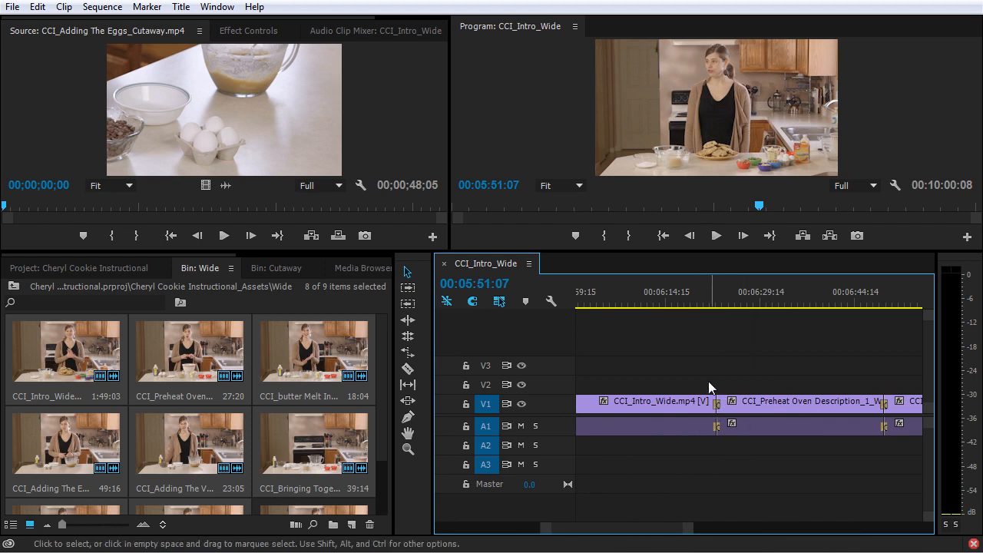
pyautogui.press('-')
pyautogui.press('-')
pyautogui.press('-')
pyautogui.press('-')
pyautogui.press('-')
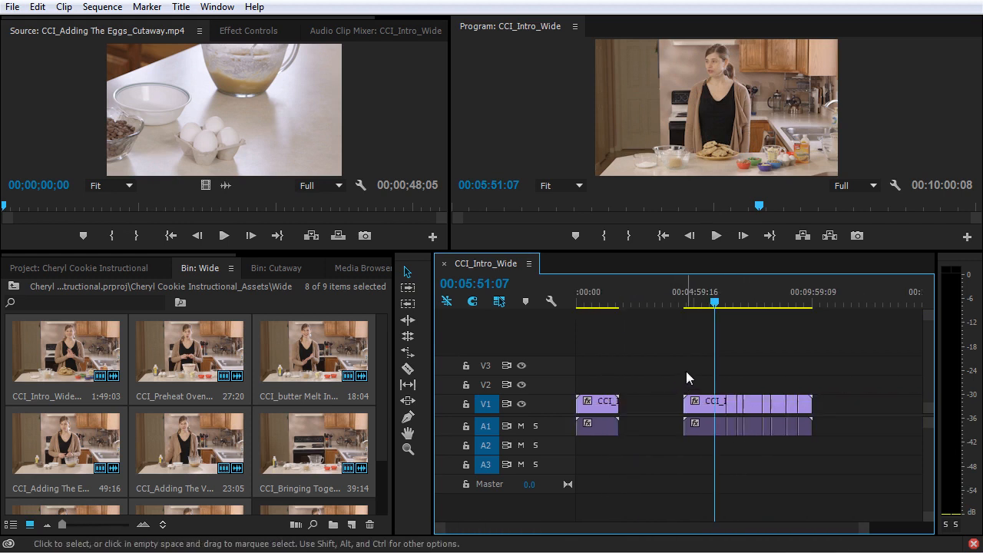
# Delete all the automated Wide clips from the timeline, keeping only the first intro clip
pyautogui.moveTo(664, 370); pyautogui.dragTo(829, 463)
pyautogui.press('Delete')
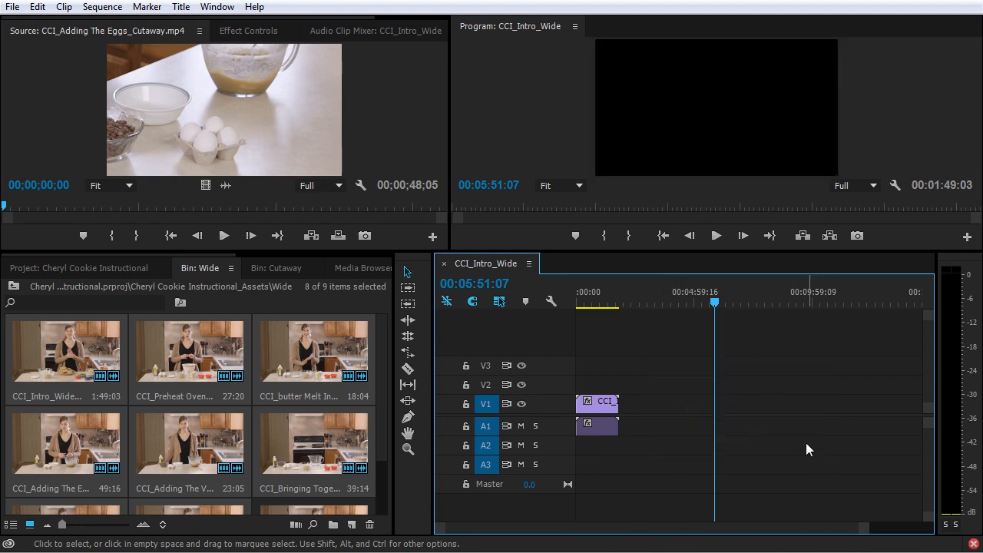
# Select the Cutaway clips from Adding The Eggs through microwave and review the Automate To Sequence ordering choices without applying them
pyautogui.click(114, 267)
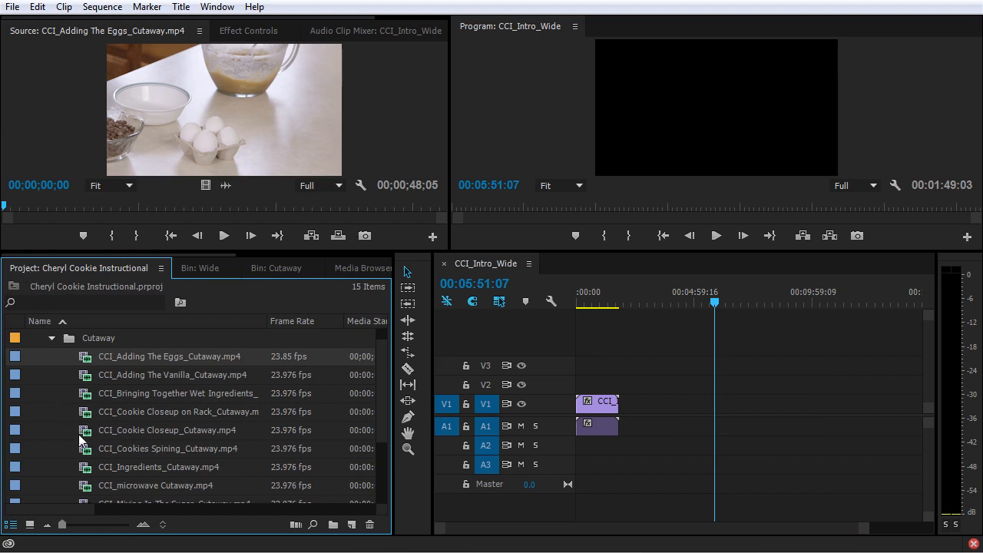
pyautogui.keyDown('shift'); pyautogui.click(86, 490); pyautogui.keyUp('shift')
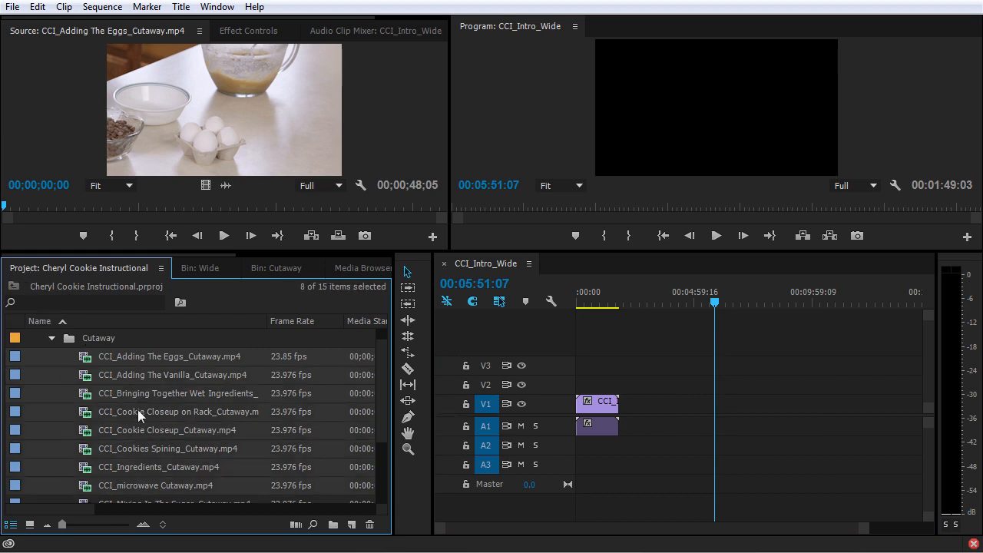
pyautogui.click(295, 525)
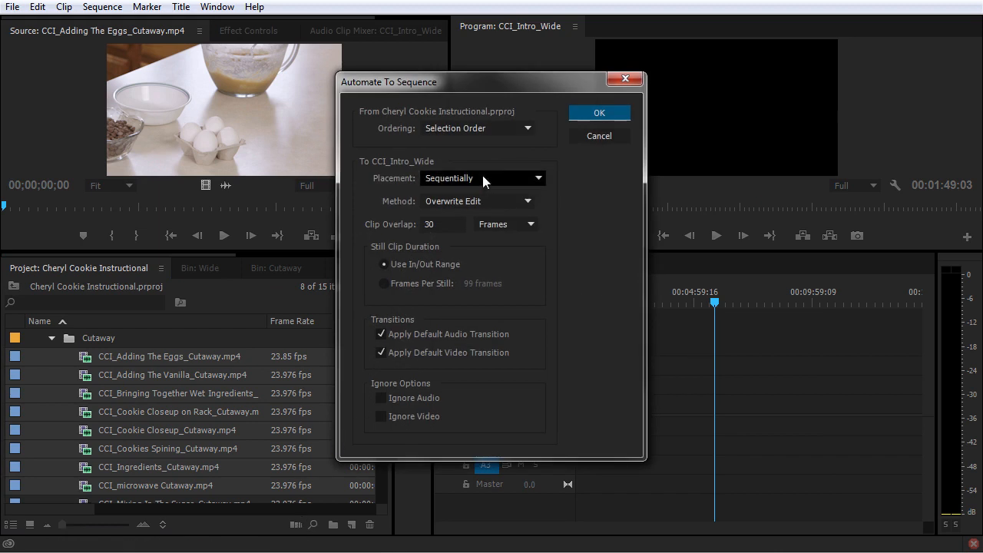
pyautogui.click(519, 126)
pyautogui.click(374, 147)
pyautogui.click(592, 139)
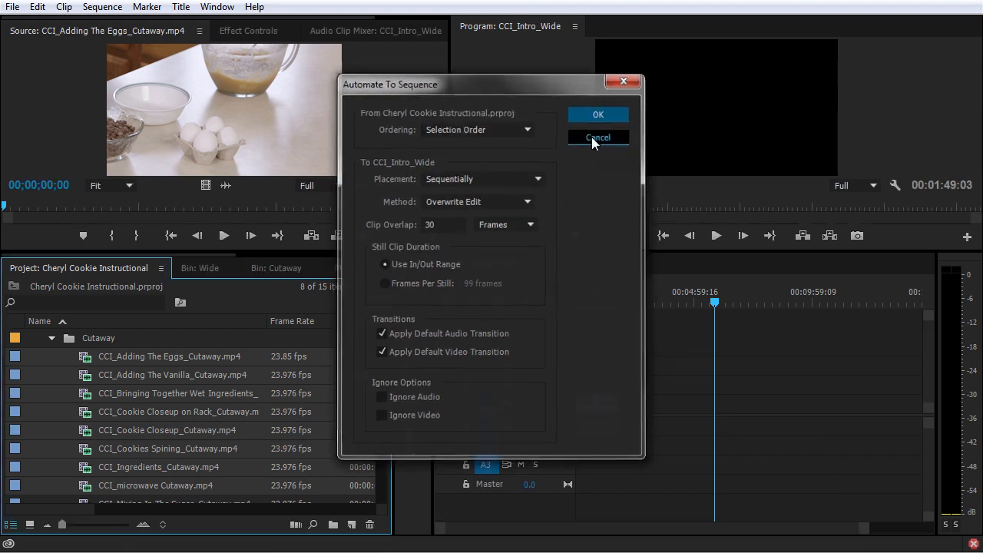
# Select the microwave, Cookie Closeup, Cookies Spining and Adding The Vanilla cutaways in that order, review the Automate To Sequence settings, and collapse the Cutaway bin
pyautogui.click(54, 432)
pyautogui.click(84, 484)
pyautogui.keyDown('ctrl'); pyautogui.click(89, 435); pyautogui.keyUp('ctrl')
pyautogui.keyDown('ctrl'); pyautogui.click(90, 453); pyautogui.keyUp('ctrl')
pyautogui.keyDown('ctrl'); pyautogui.click(91, 379); pyautogui.keyUp('ctrl')
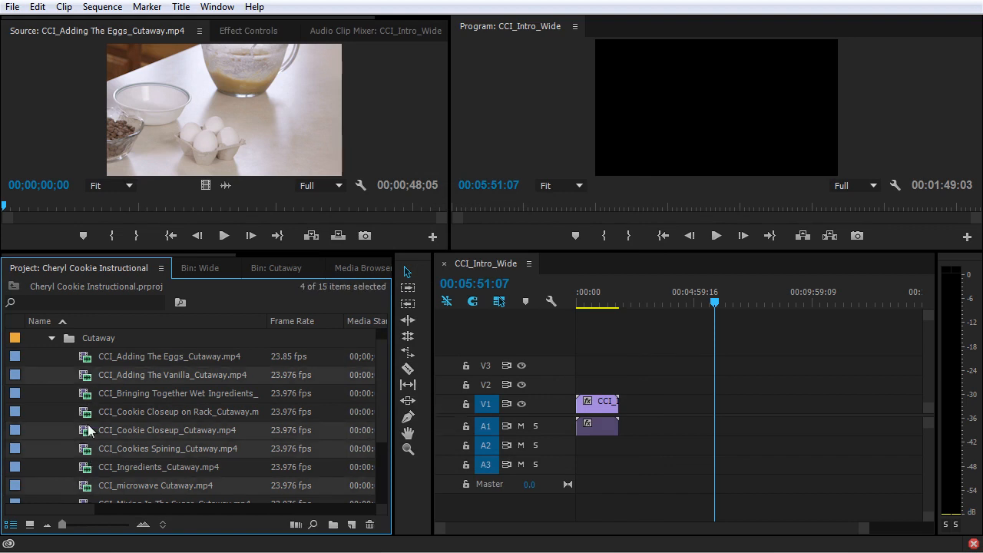
pyautogui.click(295, 524)
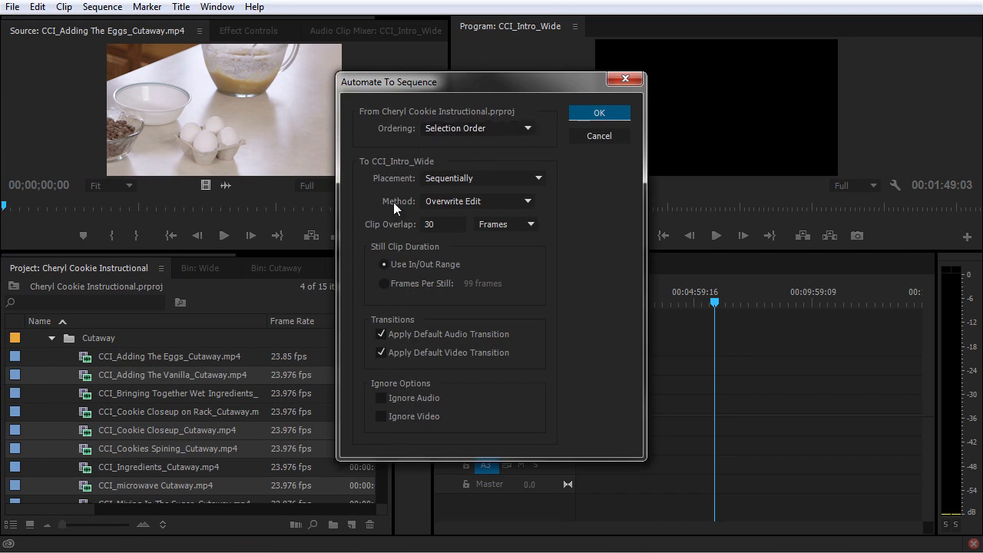
pyautogui.click(598, 136)
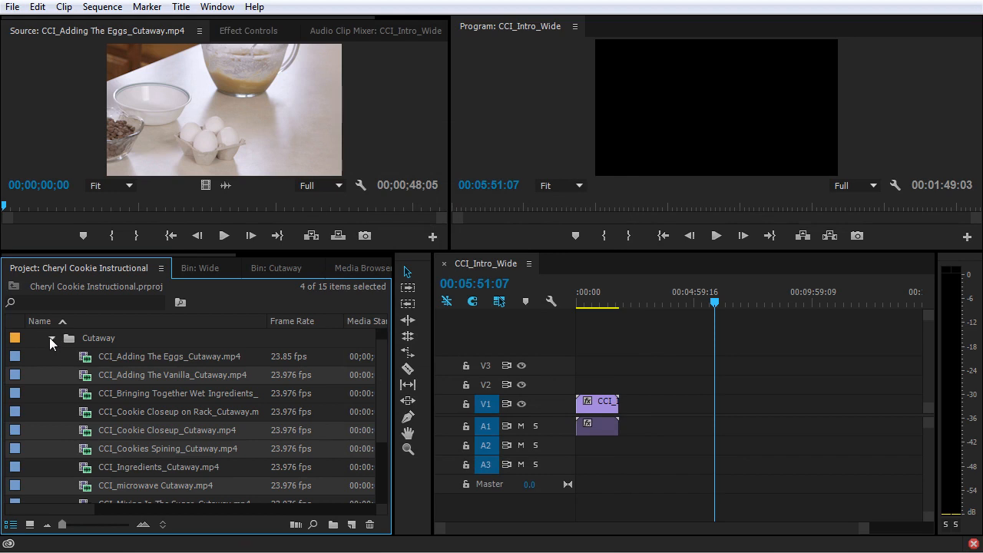
pyautogui.click(51, 338)
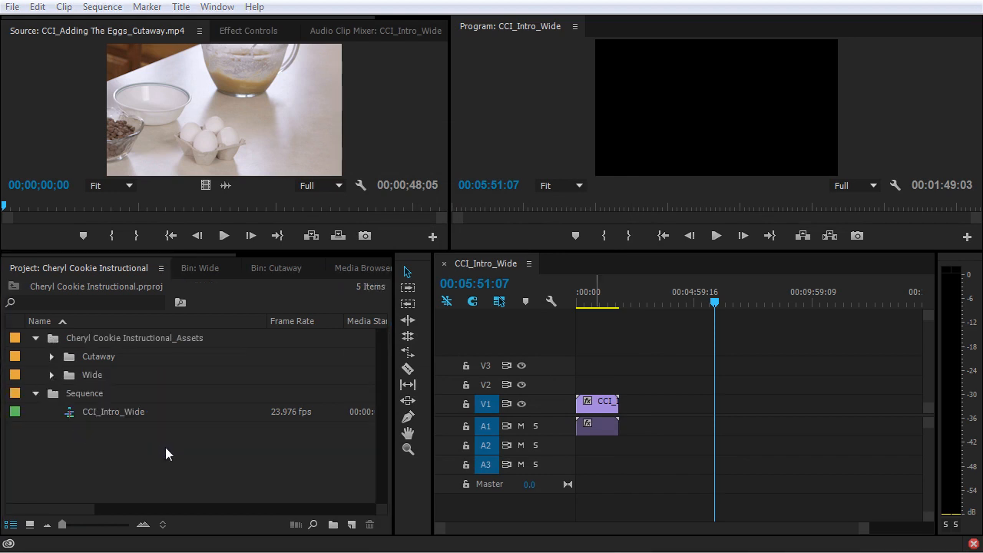